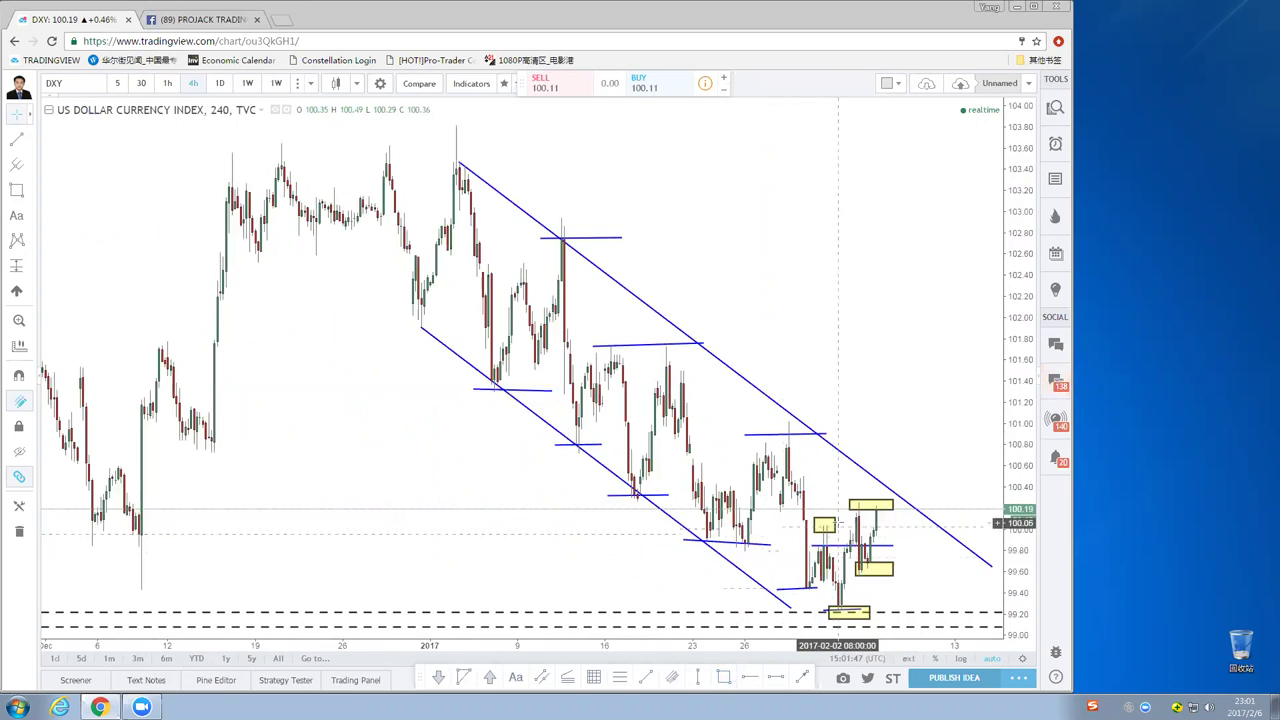
Draw a rectangle zone from about 103.80 down to 103.12, starting at the early-January high and extending to late February.
{"action": "scroll", "coordinate": [887, 512], "scroll_direction": "up", "scroll_amount": 2}
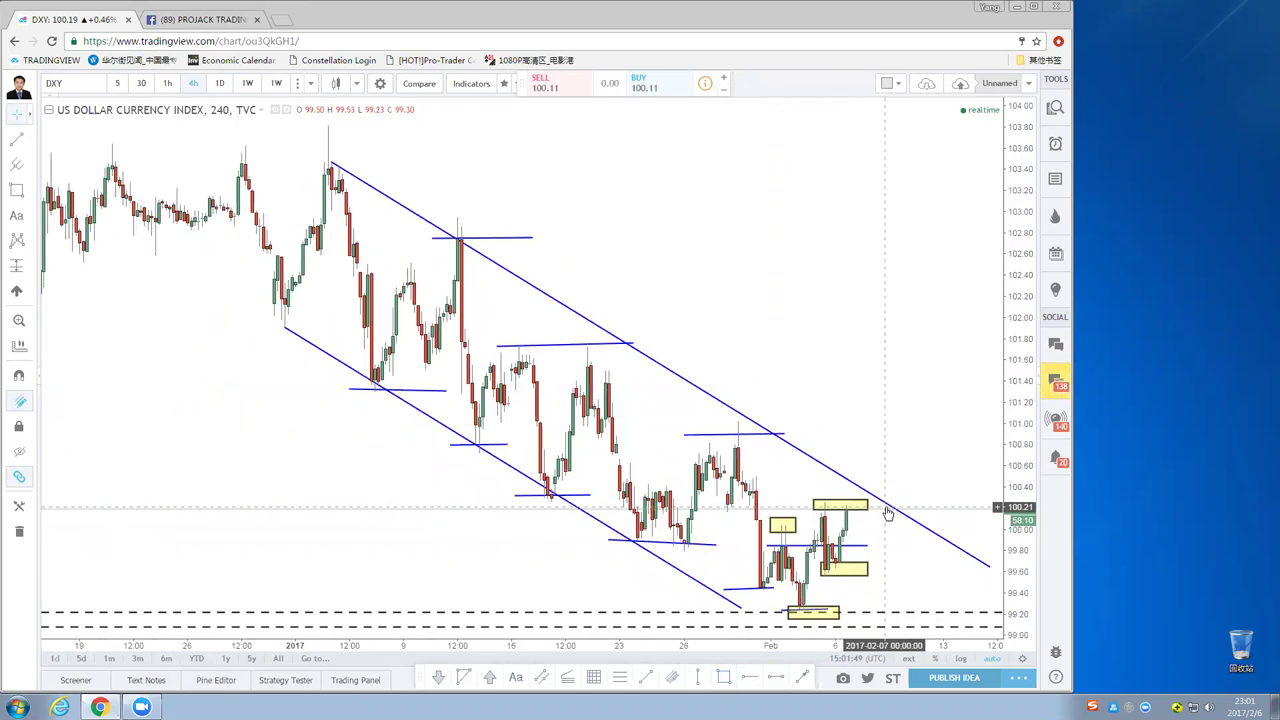
{"action": "left_click", "coordinate": [836, 508]}
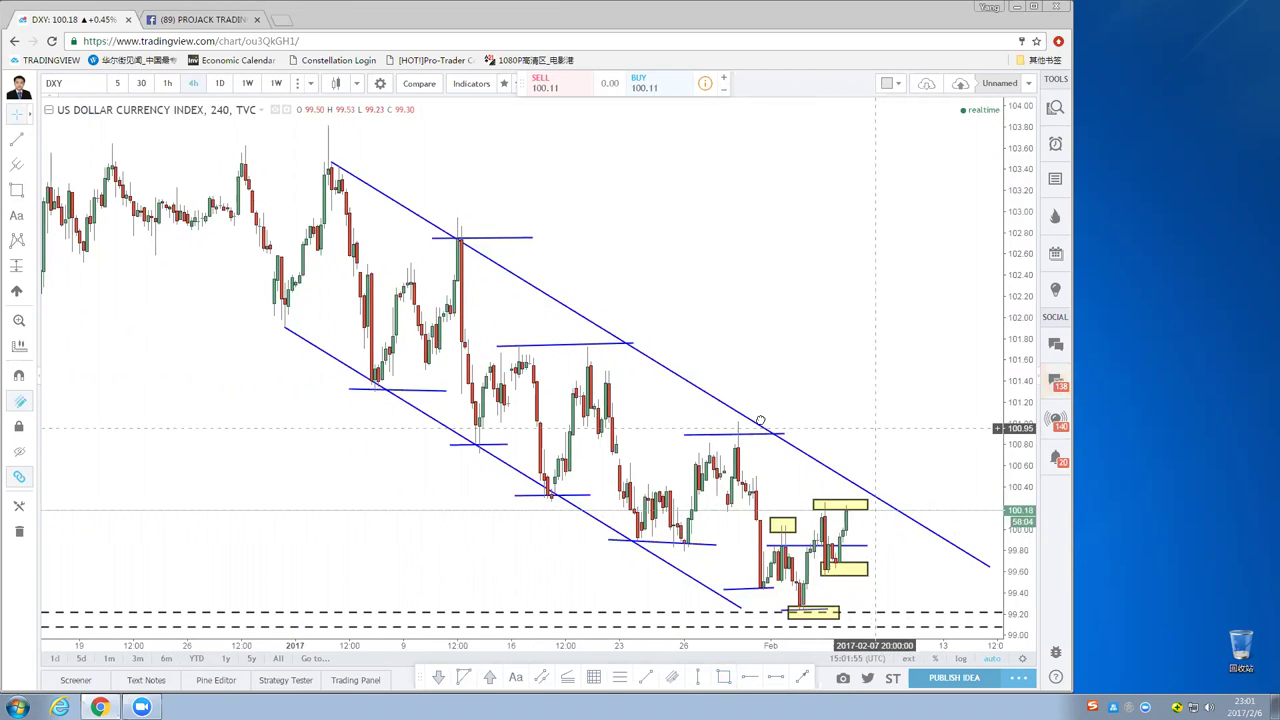
{"action": "scroll", "coordinate": [760, 420], "scroll_direction": "down", "scroll_amount": 5}
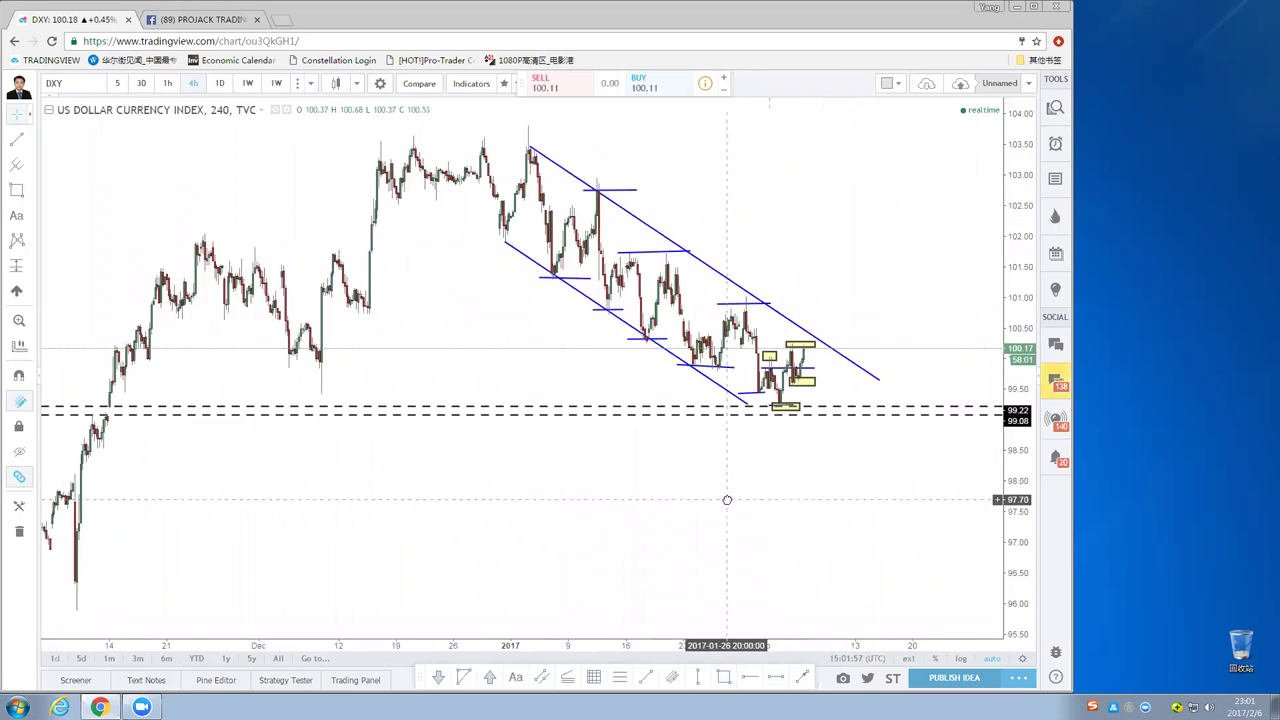
{"action": "scroll", "coordinate": [727, 500], "scroll_direction": "down", "scroll_amount": 1}
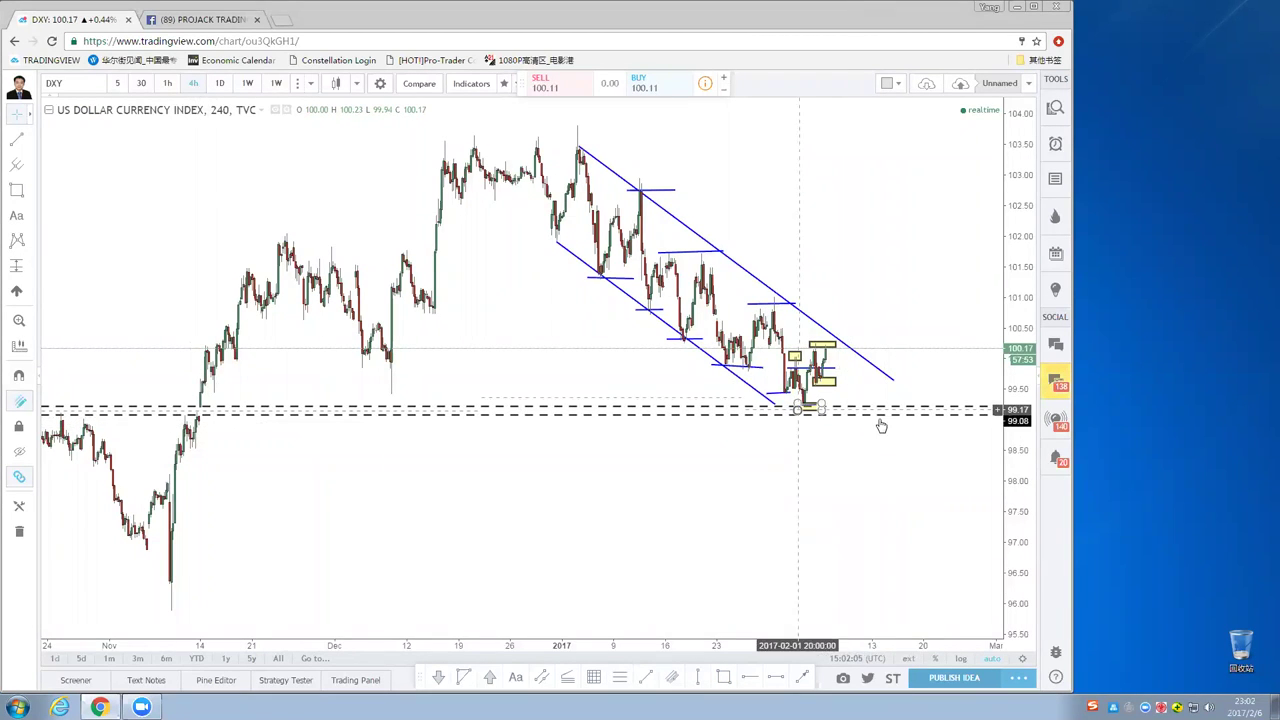
{"action": "left_click", "coordinate": [17, 191]}
{"action": "mouse_move", "coordinate": [577, 125]}
{"action": "left_mouse_down"}
{"action": "mouse_move", "coordinate": [826, 169]}
{"action": "mouse_move", "coordinate": [975, 164]}
{"action": "left_mouse_up"}
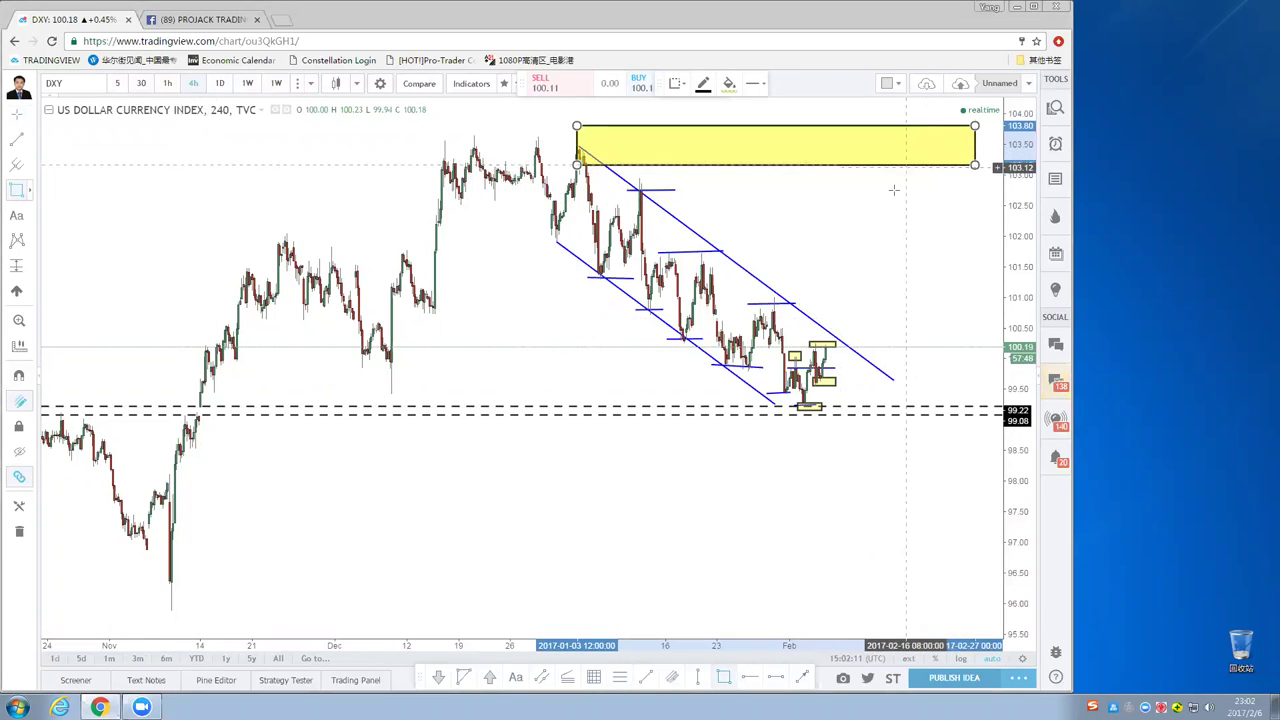
{"action": "left_click", "coordinate": [894, 192]}
Draw a trend line from about 99.16 on 6 February up to about 103.19 at the zone's lower edge, and dismiss the indicator ad.
{"action": "left_click_drag", "start_coordinate": [855, 198], "coordinate": [801, 203]}
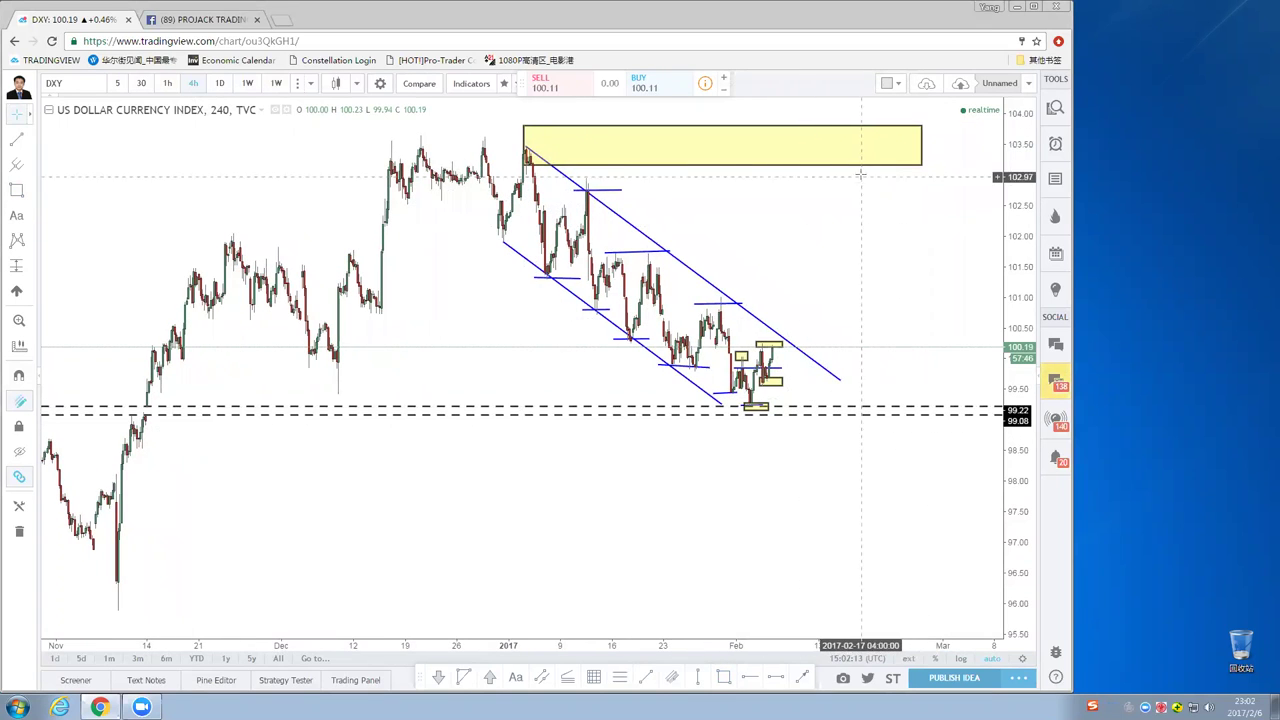
{"action": "left_click", "coordinate": [16, 140]}
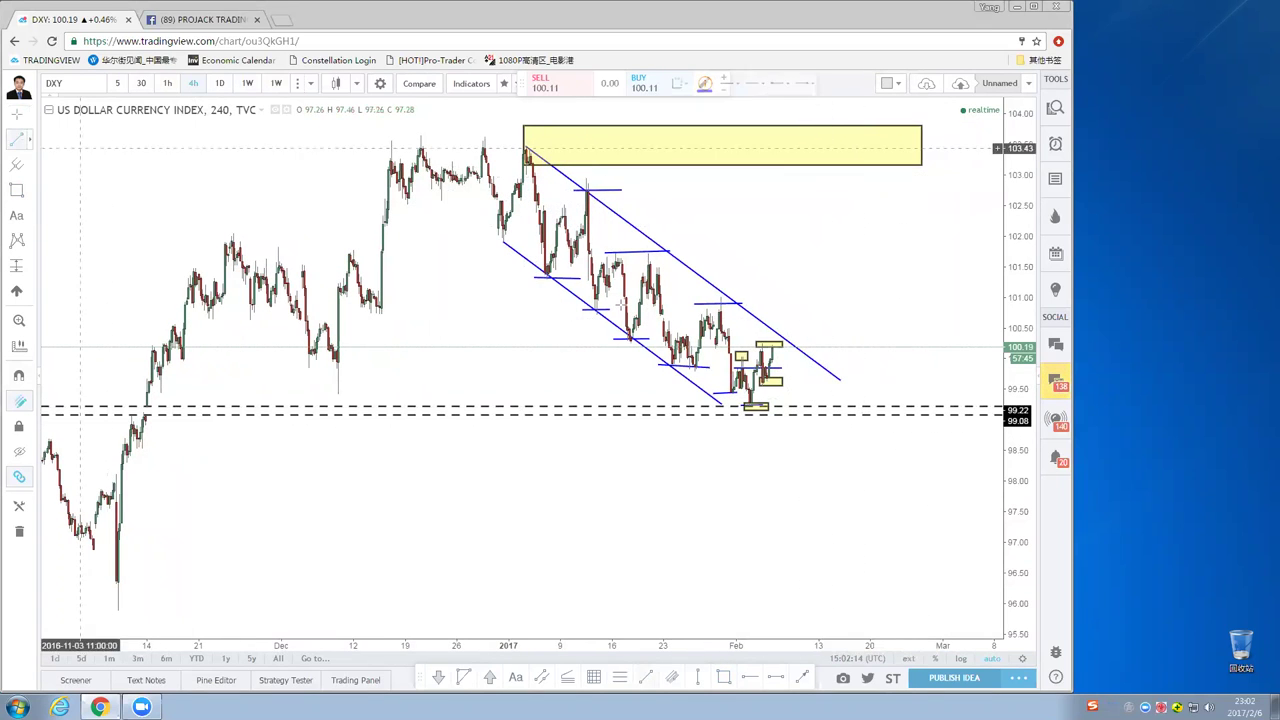
{"action": "left_click", "coordinate": [771, 410]}
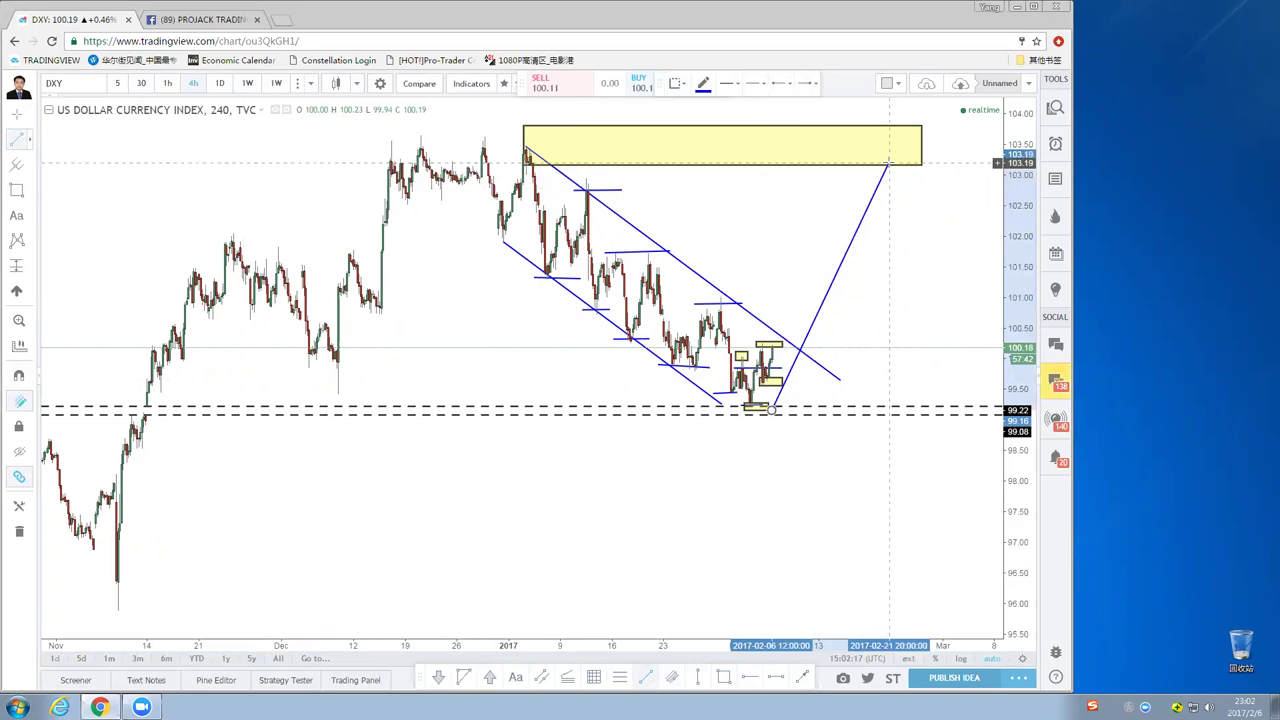
{"action": "left_click", "coordinate": [888, 163]}
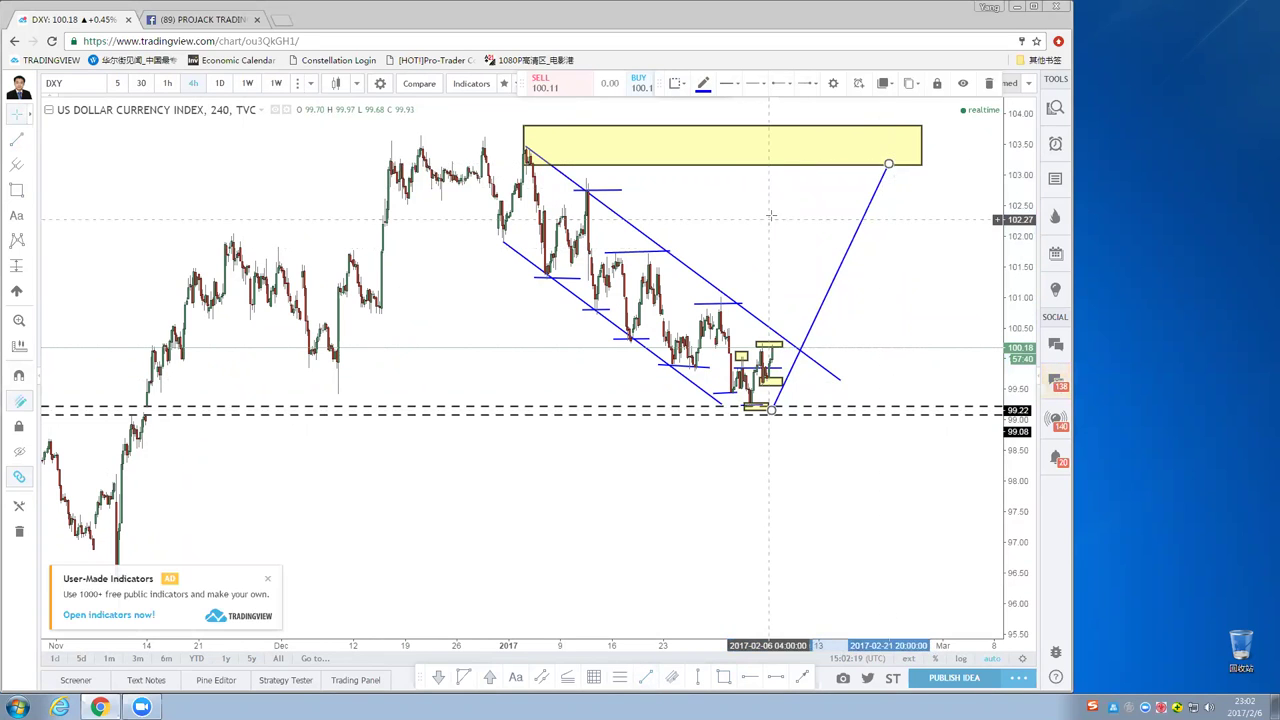
{"action": "left_click", "coordinate": [268, 580]}
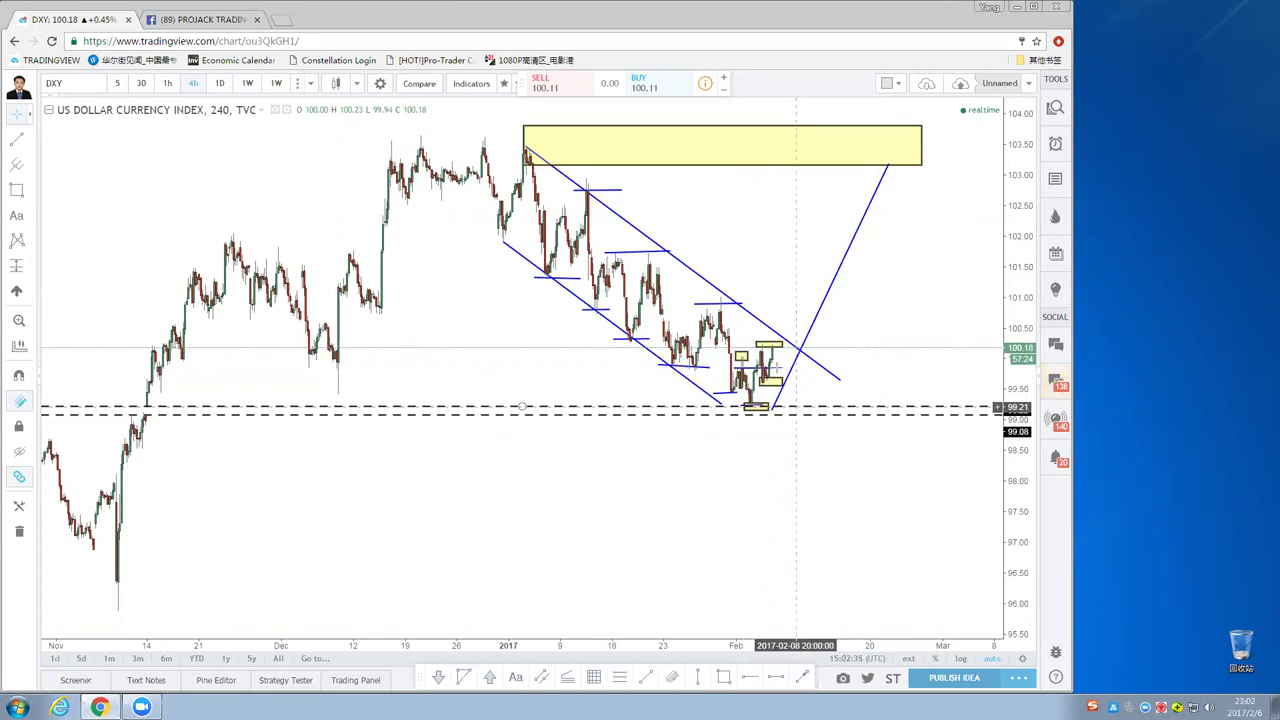
Sketch a projected rise from about 99.8 to 100.6 through the upper channel line, followed by a pullback line to about 100.1.
{"action": "scroll", "coordinate": [670, 530], "scroll_direction": "up", "scroll_amount": 2}
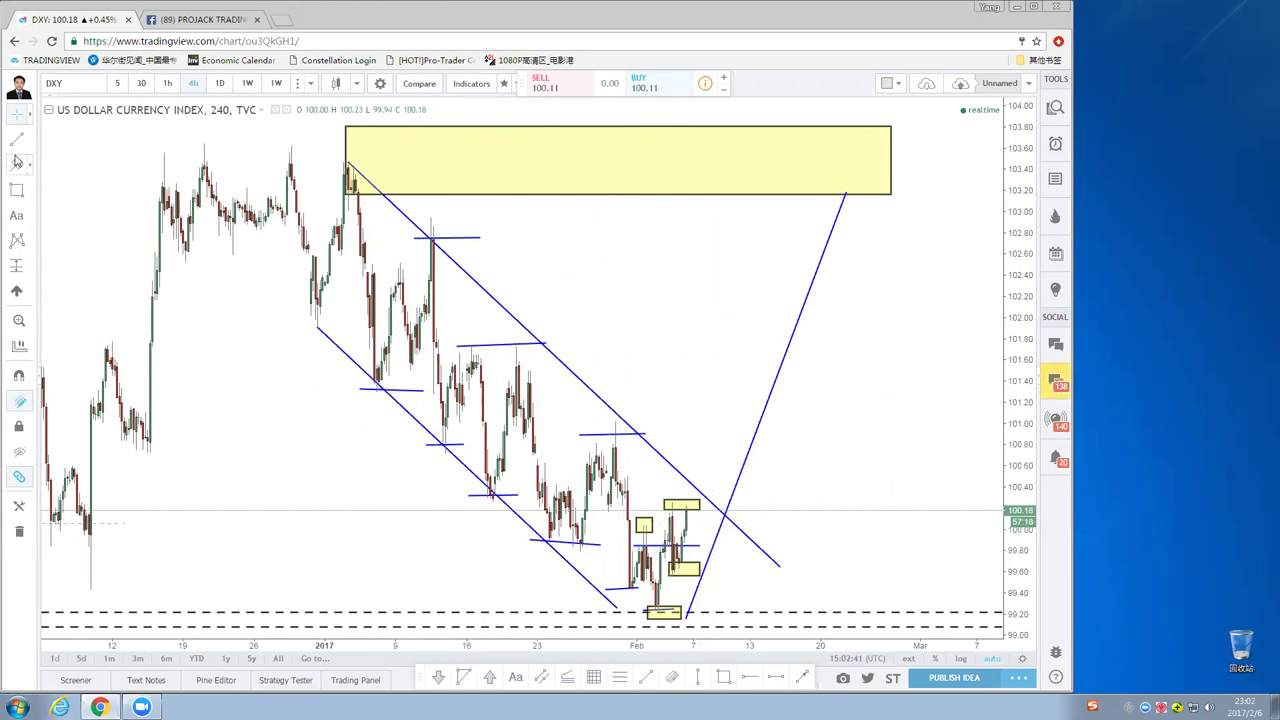
{"action": "left_click", "coordinate": [690, 548]}
{"action": "left_click", "coordinate": [733, 460]}
{"action": "left_click", "coordinate": [733, 461]}
{"action": "left_click", "coordinate": [751, 522]}
{"action": "left_click", "coordinate": [751, 522]}
{"action": "key", "text": "Escape"}
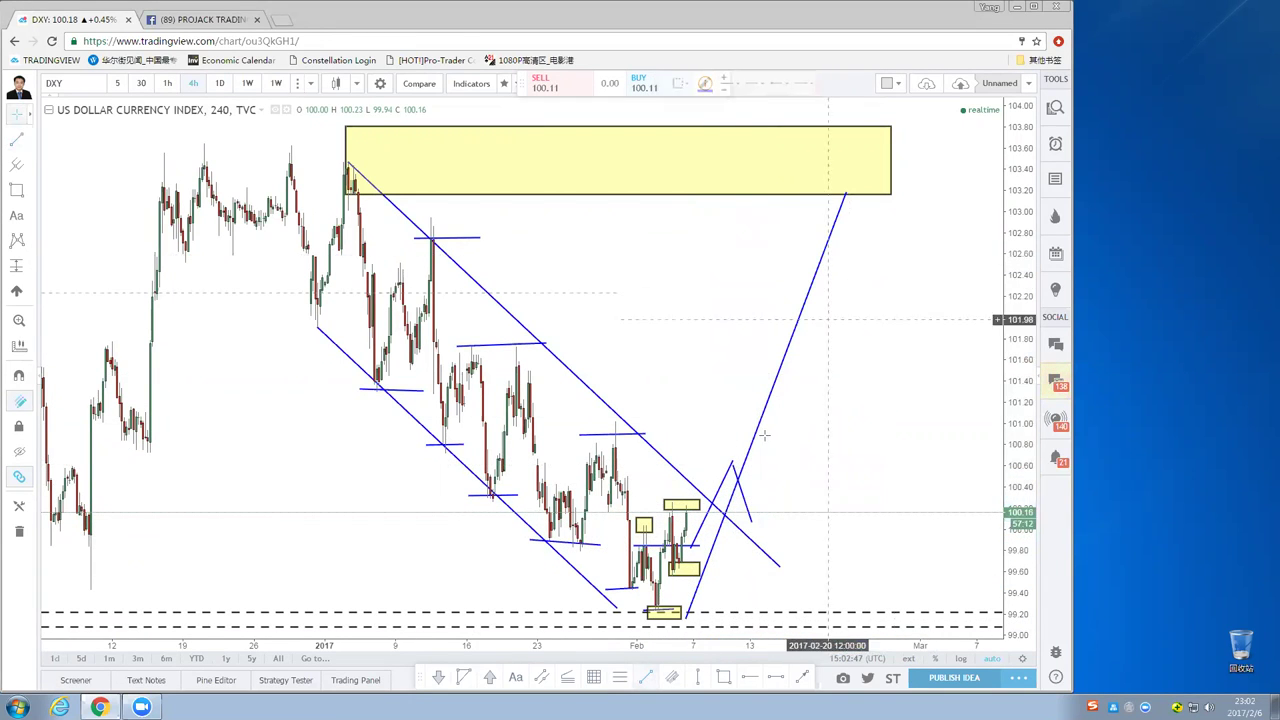
{"action": "left_click", "coordinate": [15, 141]}
{"action": "left_click", "coordinate": [754, 522]}
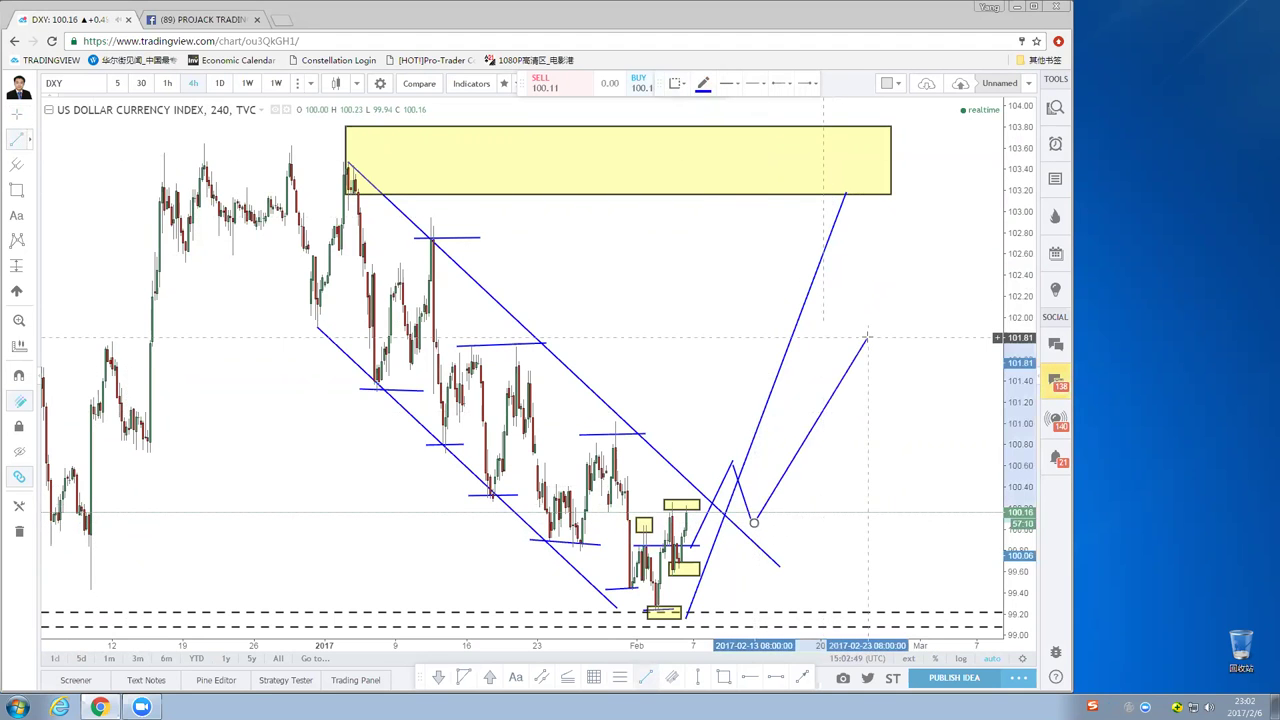
{"action": "scroll", "coordinate": [771, 366], "scroll_direction": "down", "scroll_amount": 2}
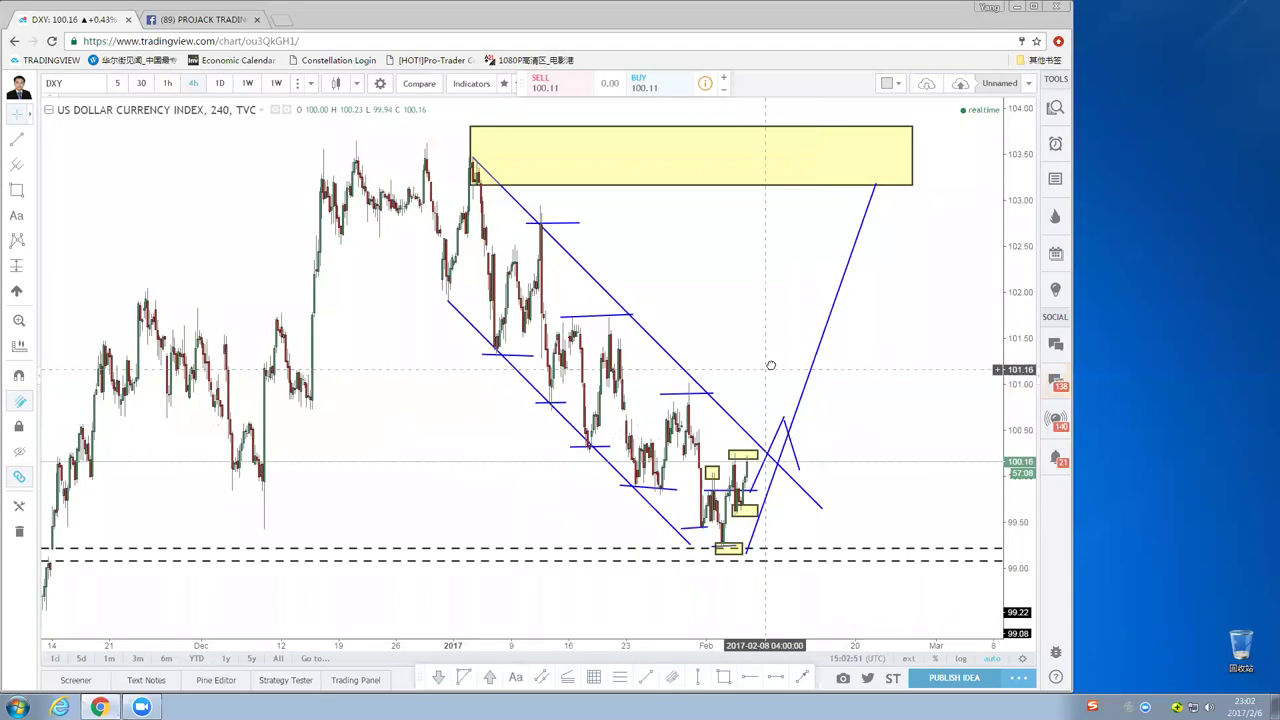
Move the lower end of the projected pullback line to about 100.13.
{"action": "scroll", "coordinate": [828, 364], "scroll_direction": "down", "scroll_amount": 2}
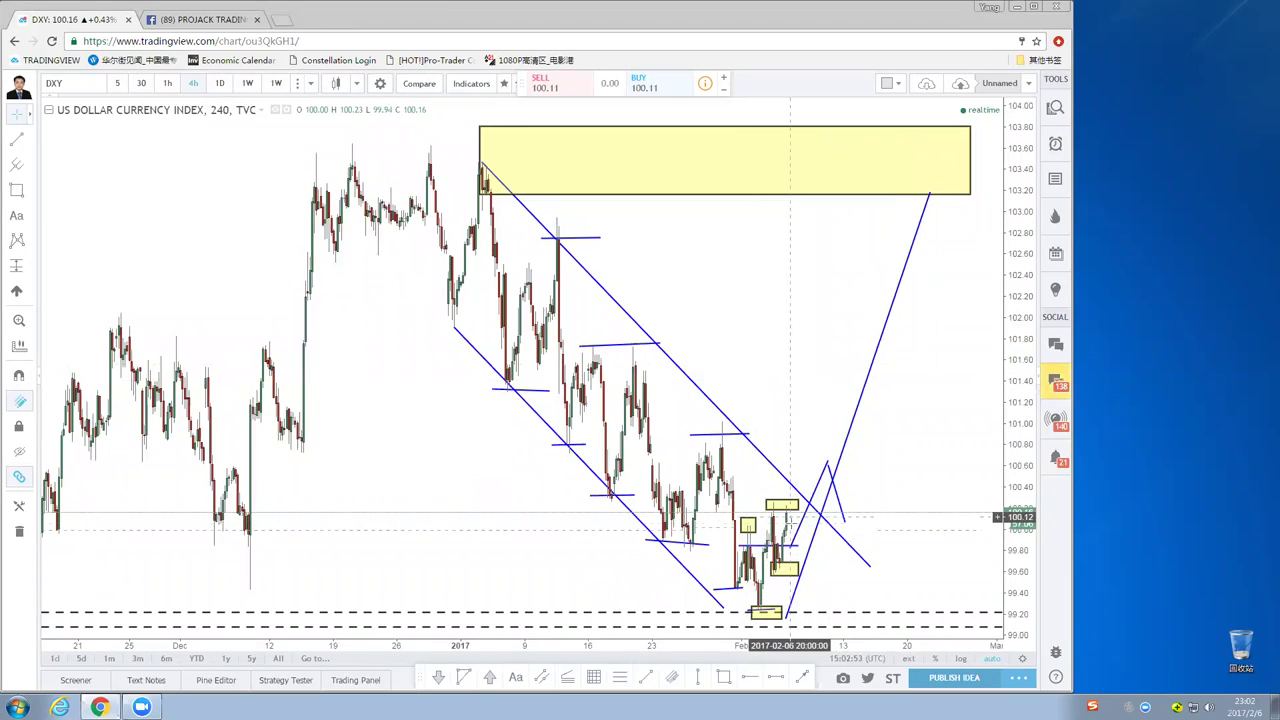
{"action": "scroll", "coordinate": [828, 364], "scroll_direction": "up", "scroll_amount": 2}
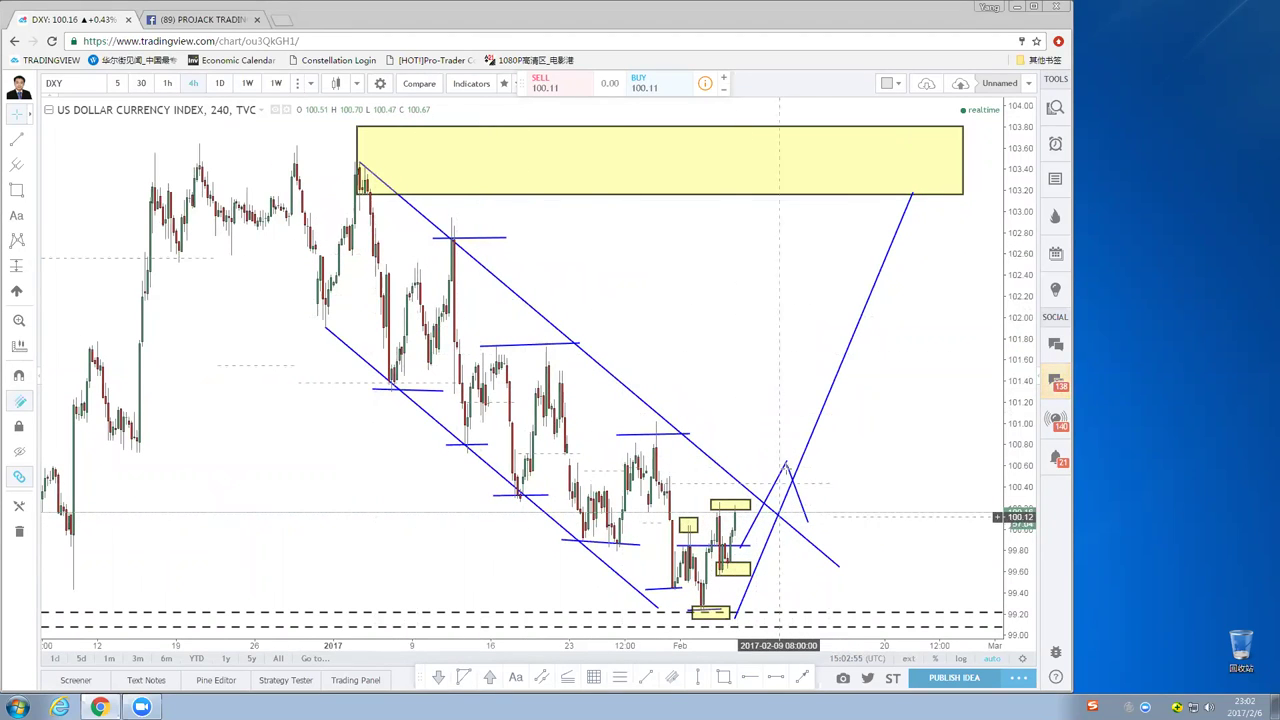
{"action": "left_click", "coordinate": [800, 515]}
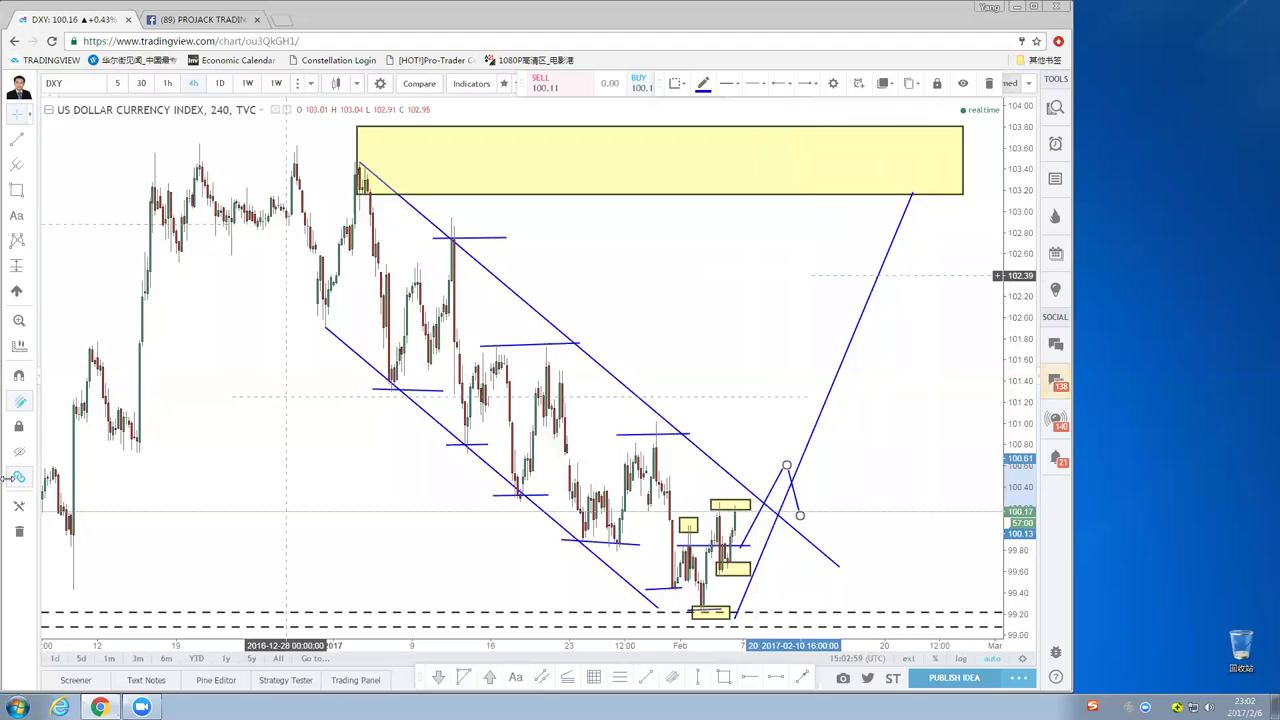
Remove all drawings from the chart to leave only the candles.
{"action": "left_click", "coordinate": [15, 537]}
{"action": "scroll", "coordinate": [643, 363], "scroll_direction": "up", "scroll_amount": 3}
{"action": "left_click_drag", "start_coordinate": [643, 363], "coordinate": [809, 374]}
{"action": "scroll", "coordinate": [809, 374], "scroll_direction": "up", "scroll_amount": 4}
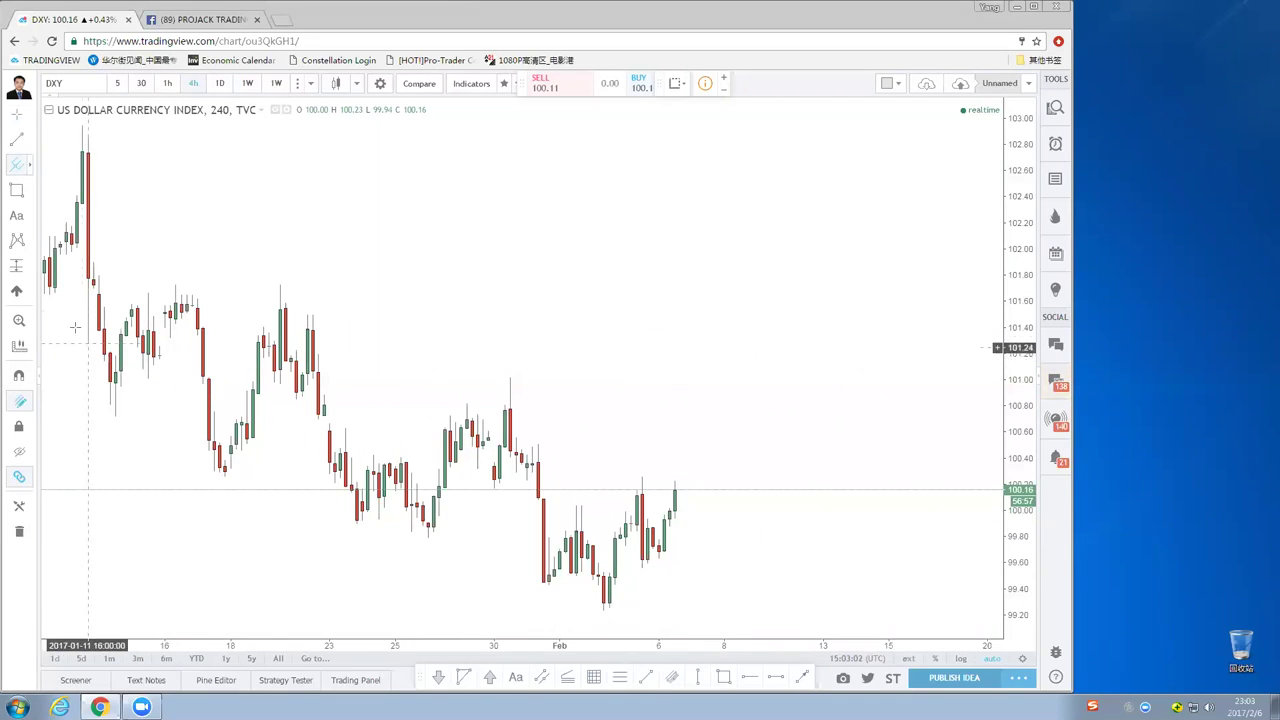
Turn on Magnet Mode and draw a Fibonacci retracement from the 2 February low at 99.23 to the following high at 100.26.
{"action": "left_click", "coordinate": [29, 141]}
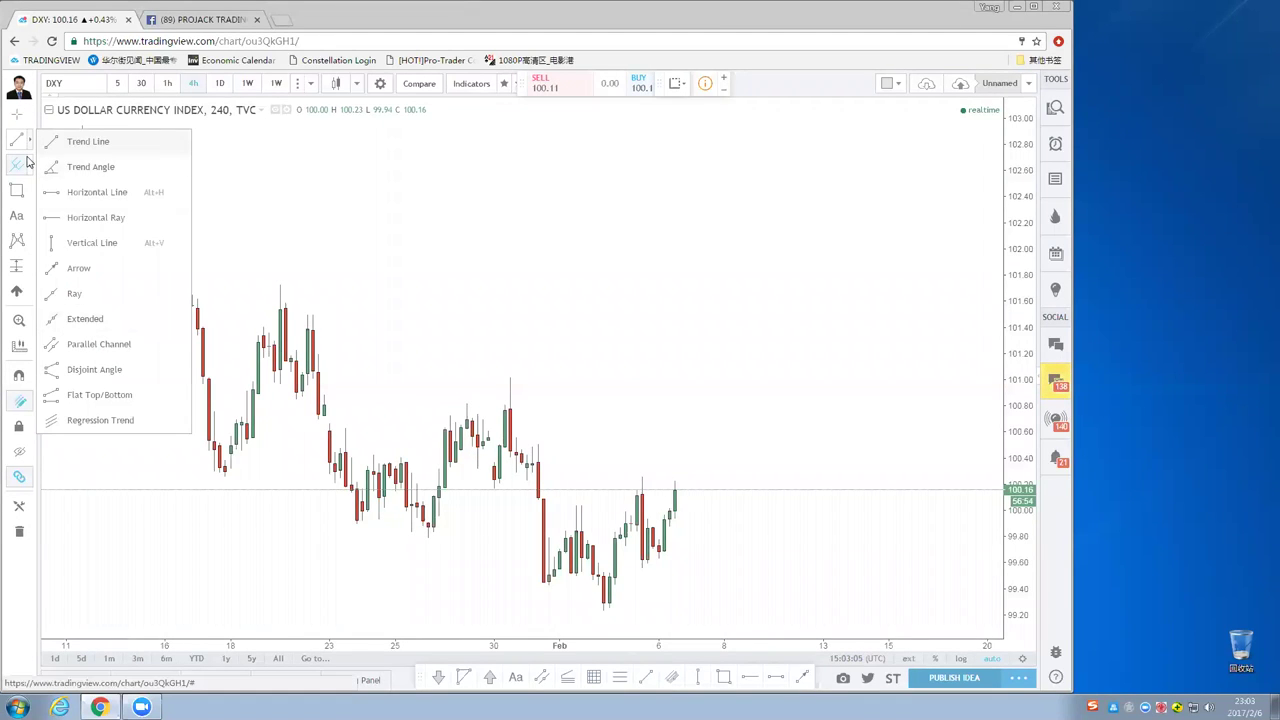
{"action": "left_click", "coordinate": [30, 164]}
{"action": "left_click", "coordinate": [80, 369]}
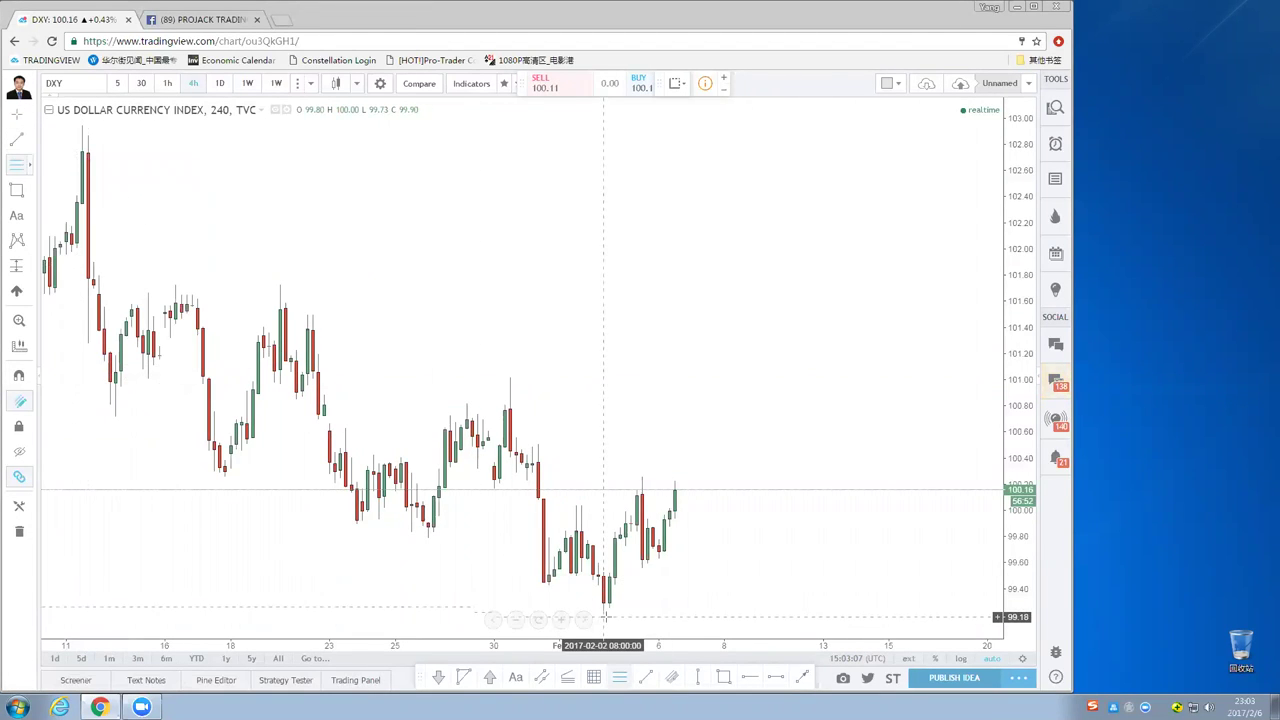
{"action": "left_click", "coordinate": [18, 376]}
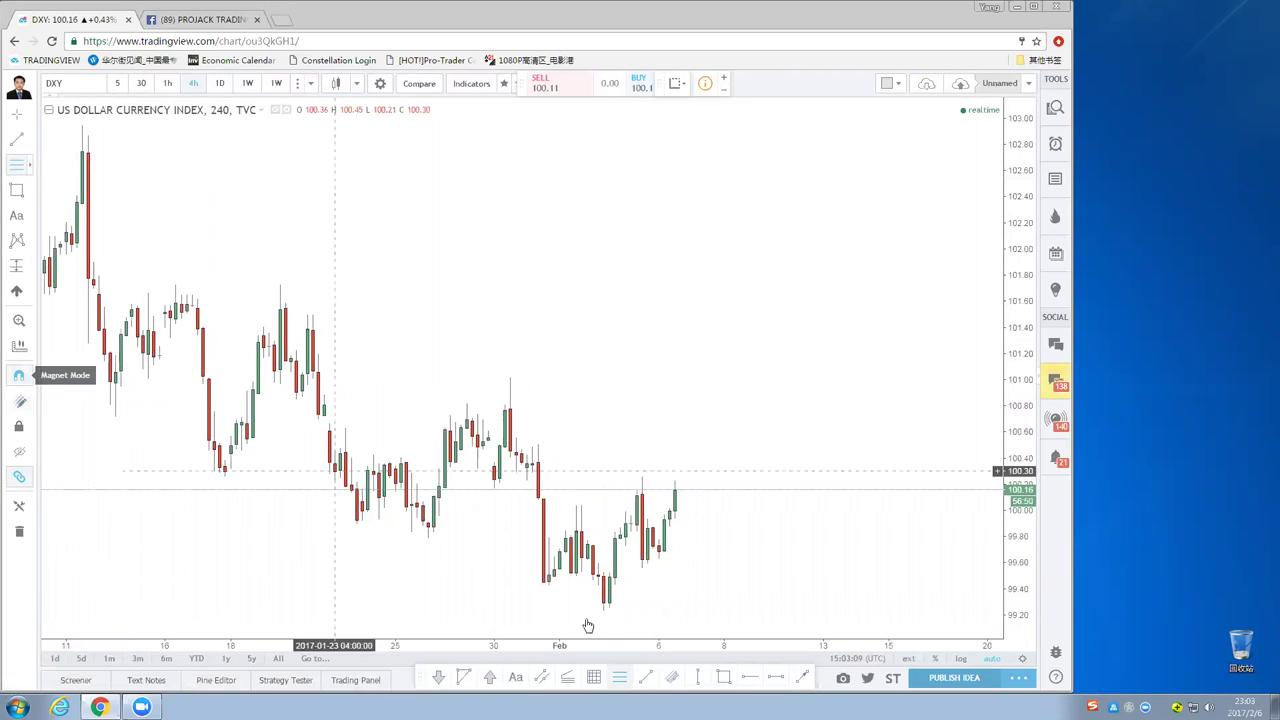
{"action": "left_click", "coordinate": [604, 607]}
{"action": "left_click", "coordinate": [643, 472]}
{"action": "right_click", "coordinate": [678, 398]}
Examine the most recent candles against the Fibonacci retracement levels.
{"action": "left_click_drag", "start_coordinate": [634, 374], "coordinate": [884, 300]}
{"action": "scroll", "coordinate": [884, 300], "scroll_direction": "up", "scroll_amount": 3}
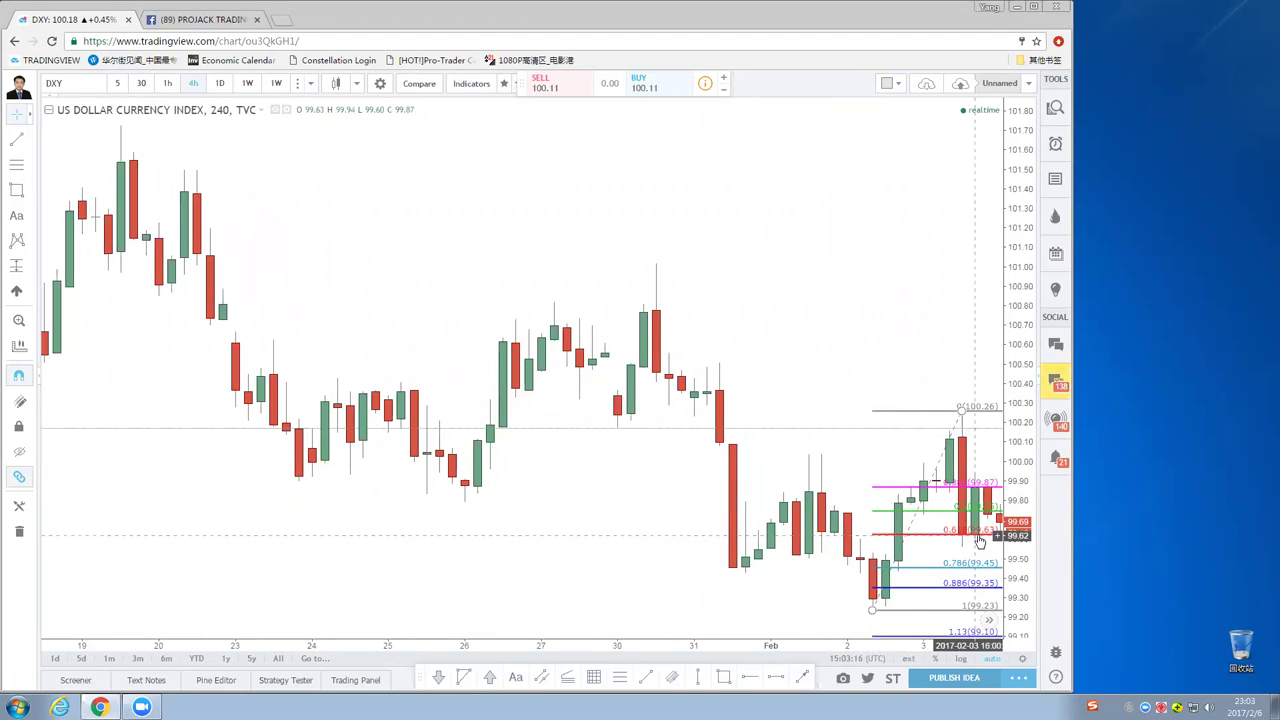
{"action": "left_click_drag", "start_coordinate": [885, 308], "coordinate": [754, 327]}
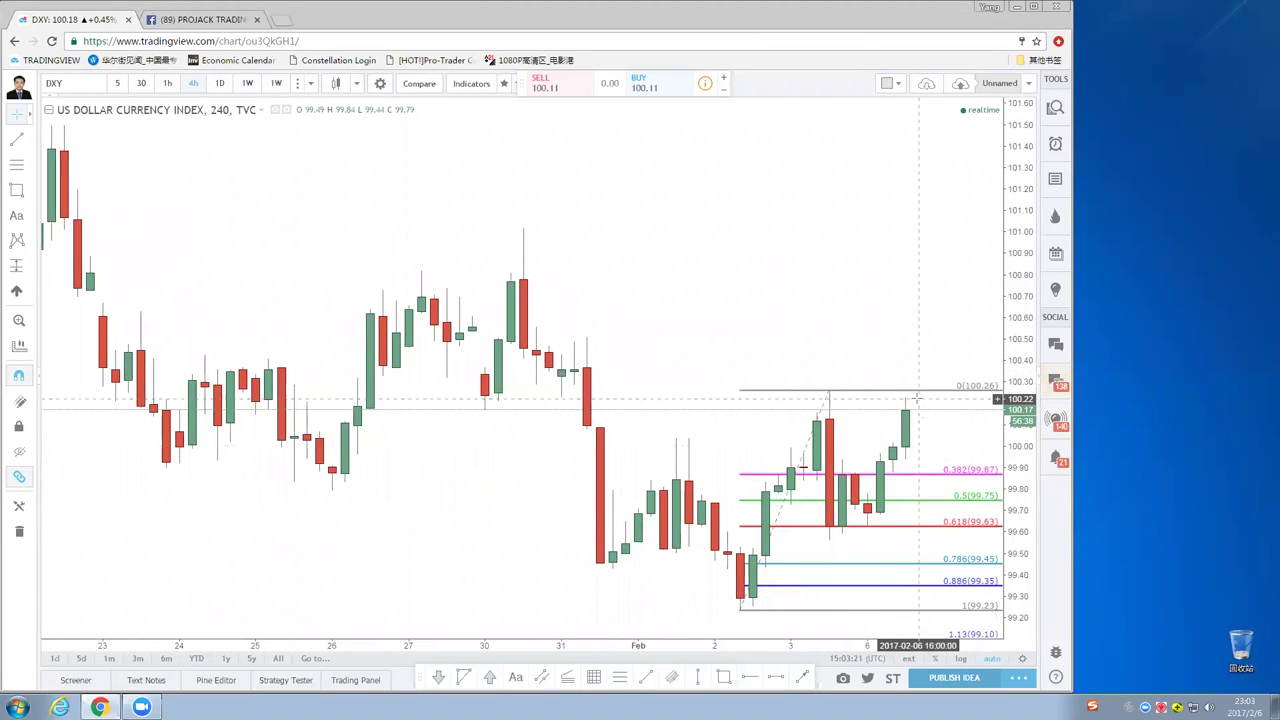
{"action": "left_click_drag", "start_coordinate": [878, 330], "coordinate": [697, 306]}
{"action": "scroll", "coordinate": [697, 307], "scroll_direction": "down", "scroll_amount": 3}
{"action": "left_click_drag", "start_coordinate": [774, 320], "coordinate": [591, 346]}
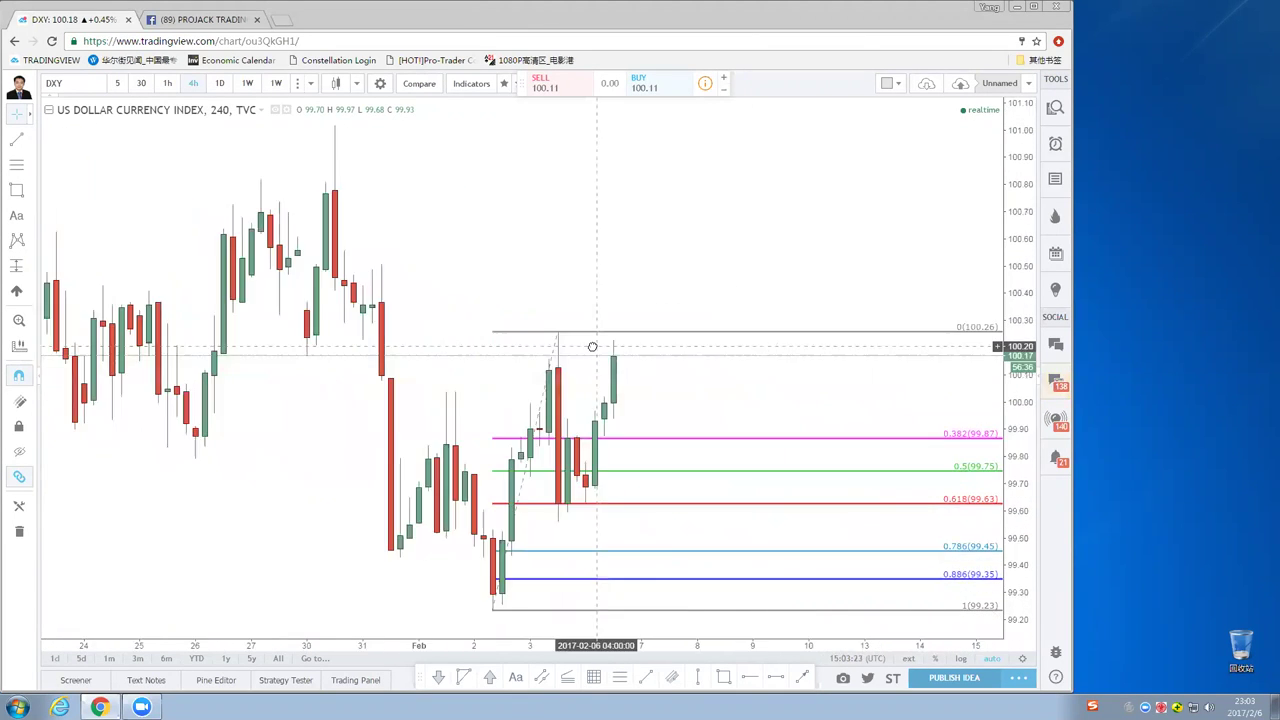
{"action": "scroll", "coordinate": [593, 337], "scroll_direction": "down", "scroll_amount": 2}
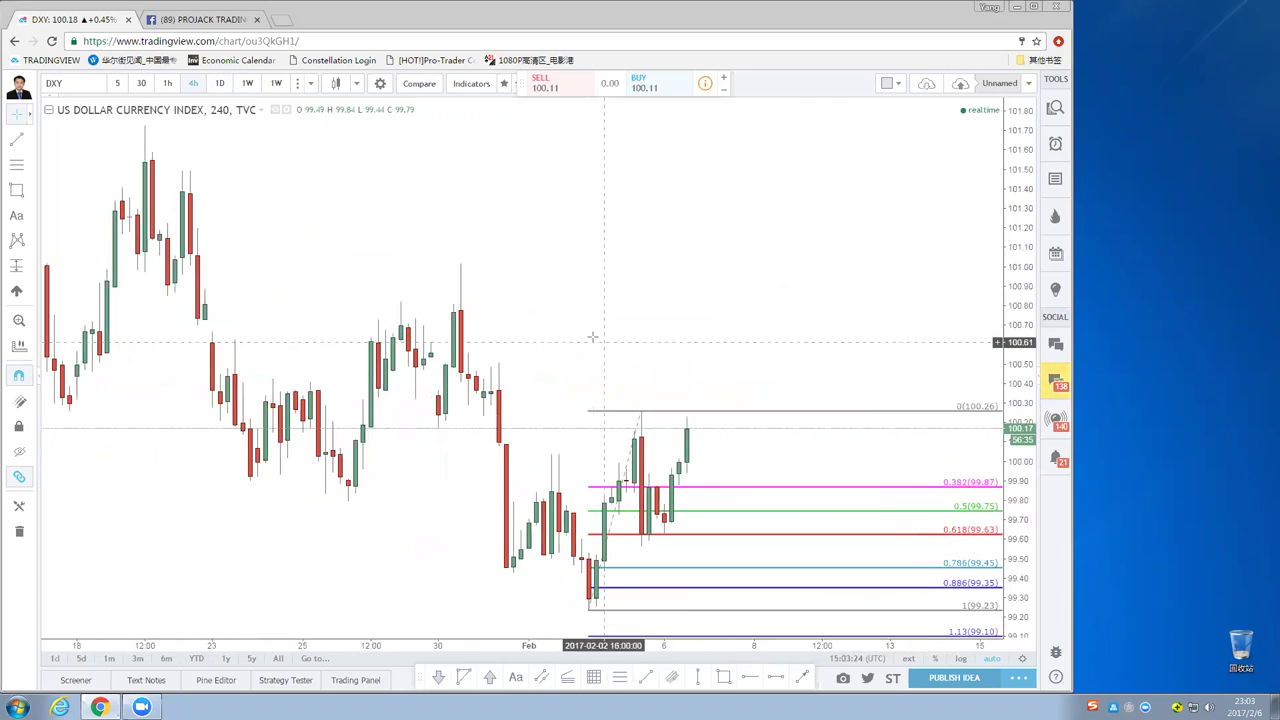
Draw an XABCD pattern with X at 99.23, A at 100.26, B at 99.60, C at 100.23 and D near the 0.886 retracement.
{"action": "left_click", "coordinate": [16, 243]}
{"action": "scroll", "coordinate": [594, 612], "scroll_direction": "down", "scroll_amount": 2}
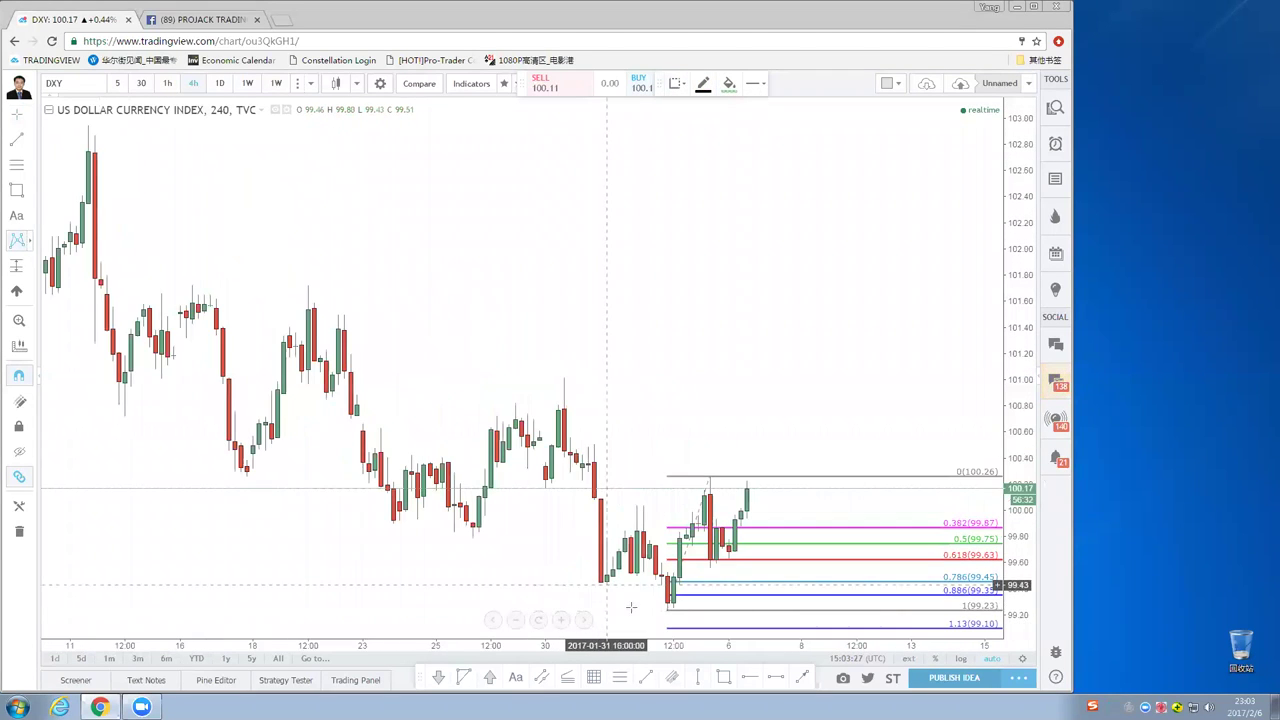
{"action": "left_click", "coordinate": [668, 612]}
{"action": "left_click", "coordinate": [709, 468]}
{"action": "left_click", "coordinate": [715, 570]}
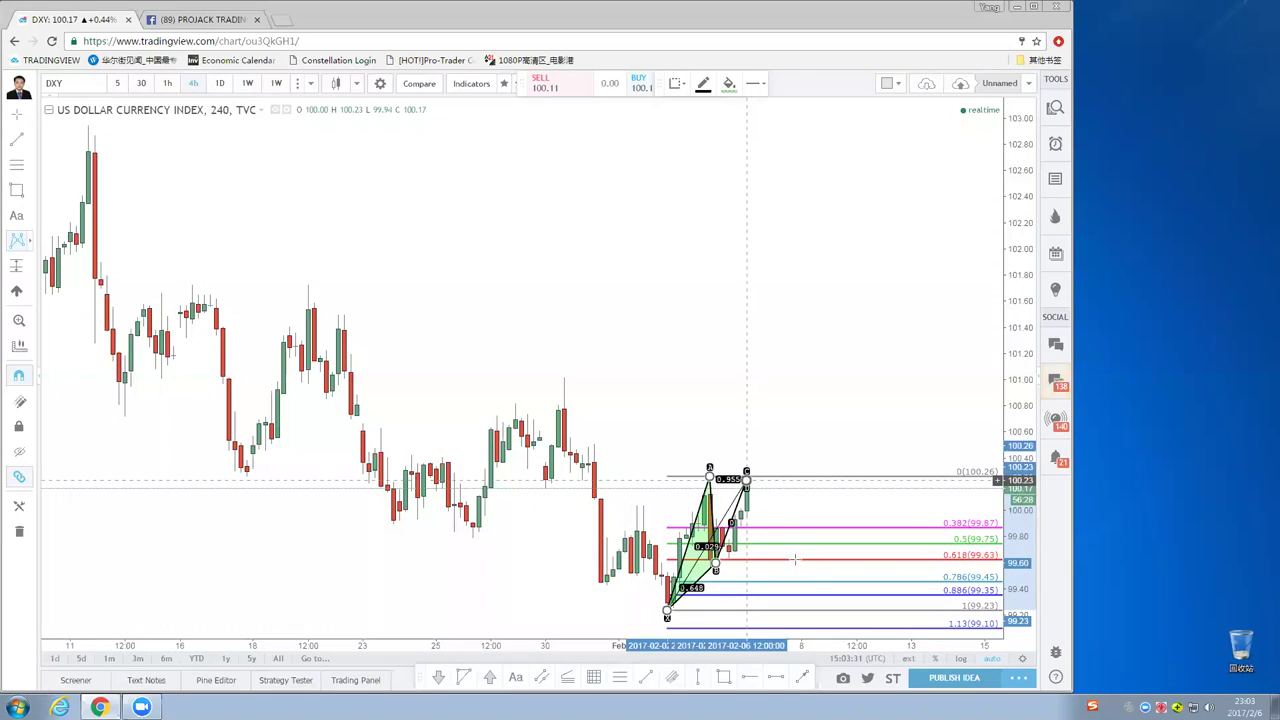
{"action": "left_click", "coordinate": [746, 470]}
{"action": "left_click", "coordinate": [812, 598]}
{"action": "right_click", "coordinate": [790, 368]}
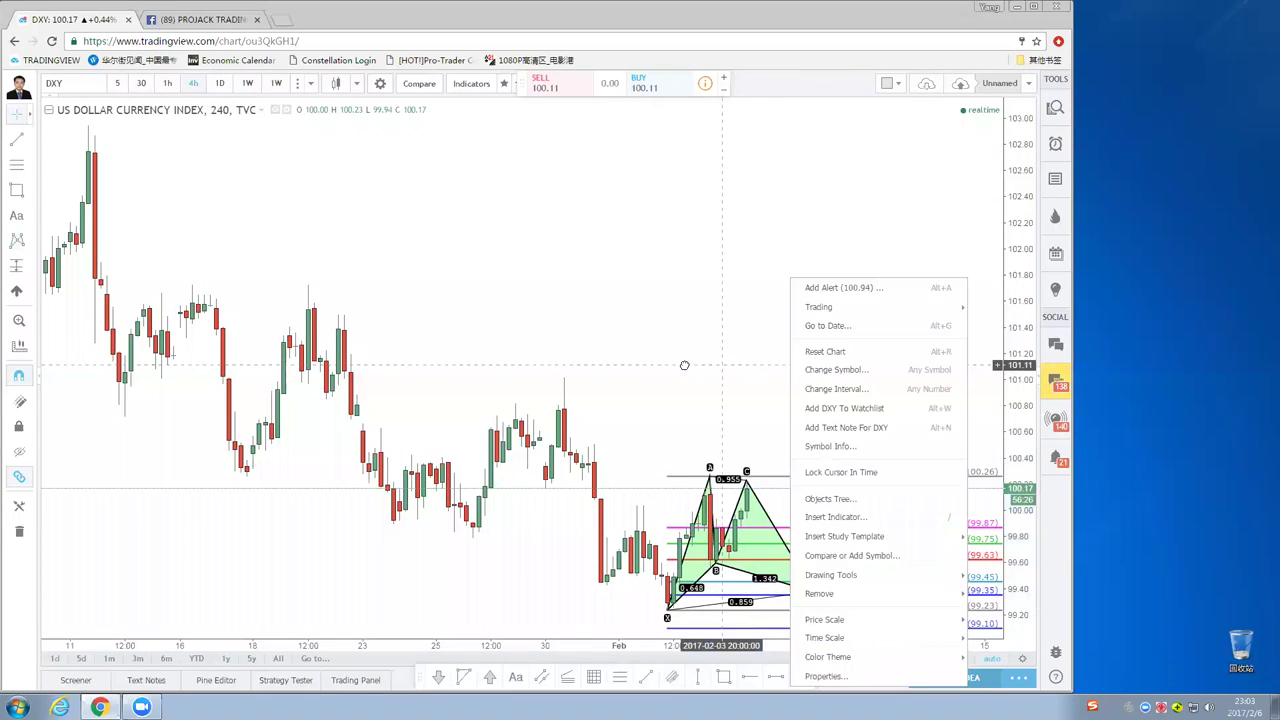
Draw a rectangle zone at point D between 99.45 and 99.23, spanning 8 to 14 February.
{"action": "left_click_drag", "start_coordinate": [762, 365], "coordinate": [684, 365]}
{"action": "scroll", "coordinate": [688, 366], "scroll_direction": "down", "scroll_amount": 3}
{"action": "scroll", "coordinate": [738, 334], "scroll_direction": "up", "scroll_amount": 4}
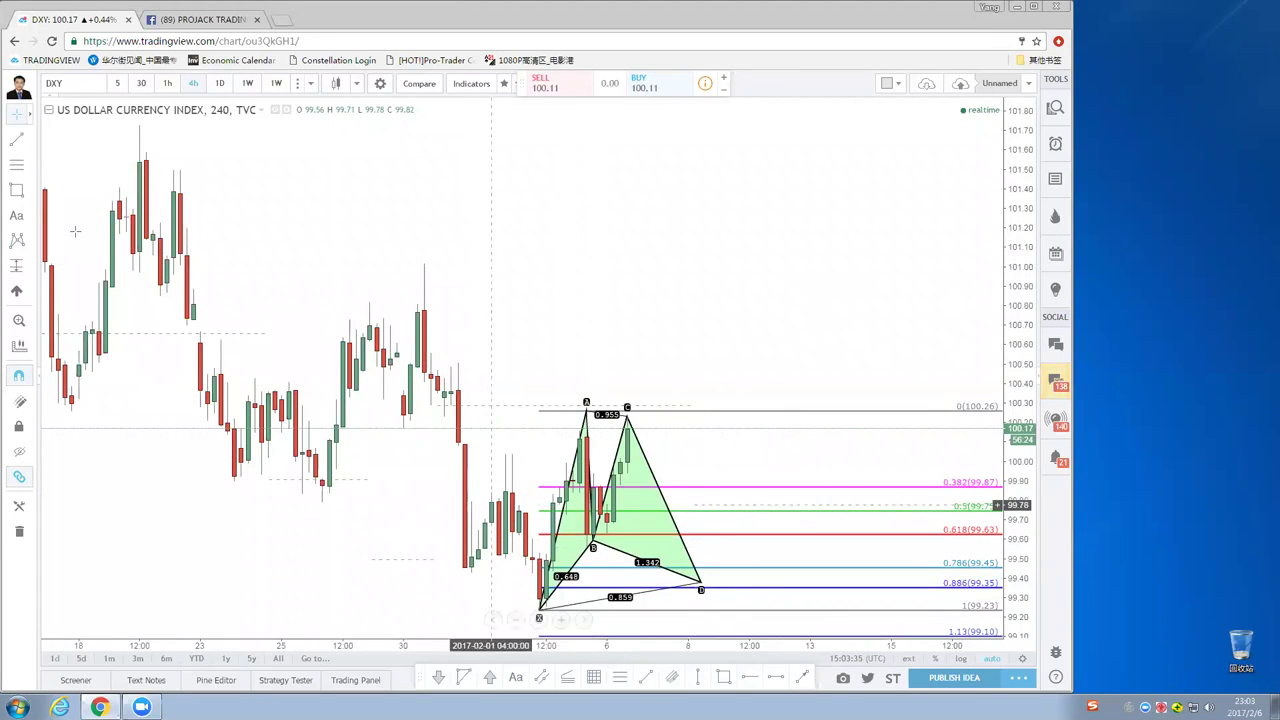
{"action": "left_click", "coordinate": [16, 190]}
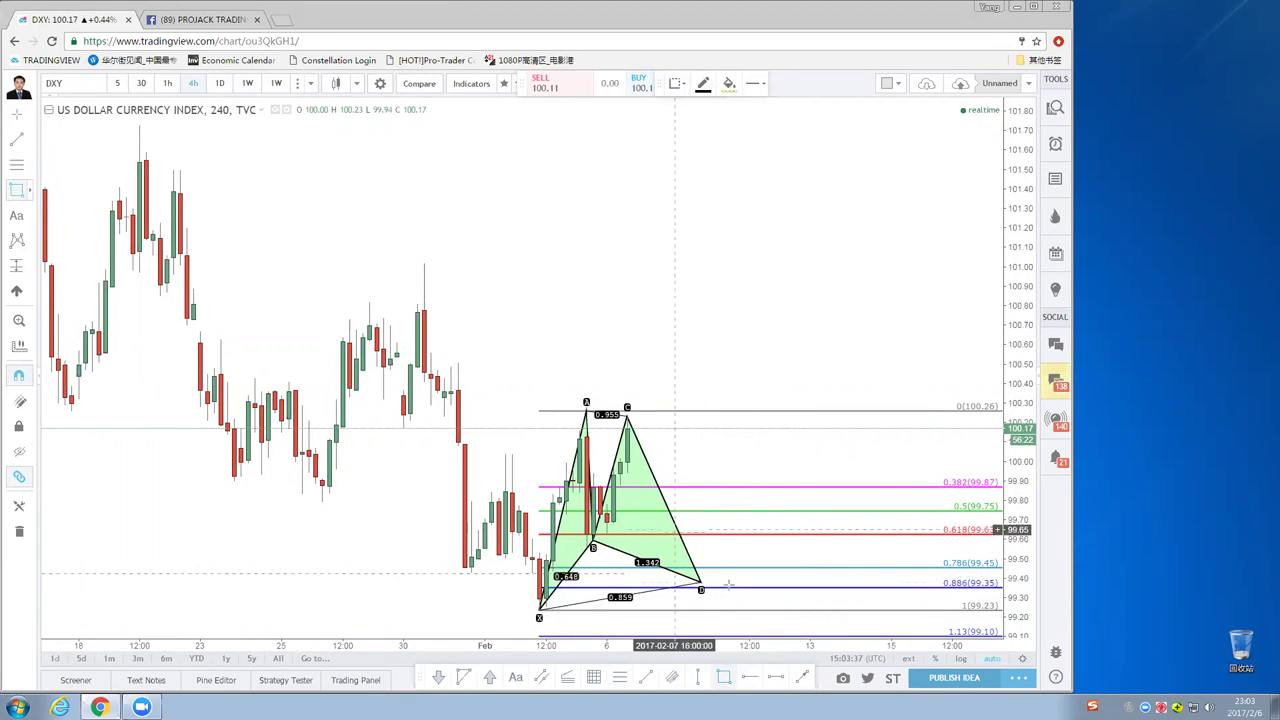
{"action": "left_click_drag", "start_coordinate": [695, 567], "coordinate": [843, 611]}
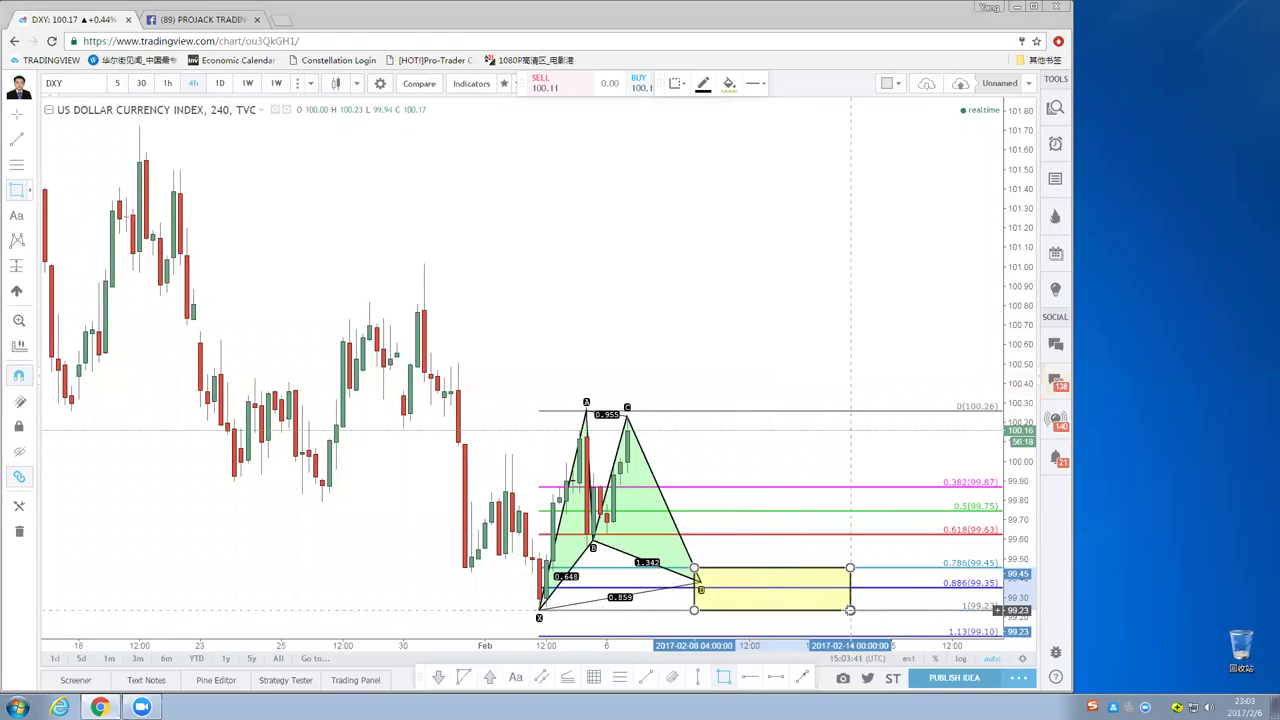
{"action": "right_click", "coordinate": [777, 354]}
Raise point D of the XABCD pattern to about 99.42, inside the rectangle zone.
{"action": "left_click", "coordinate": [687, 617]}
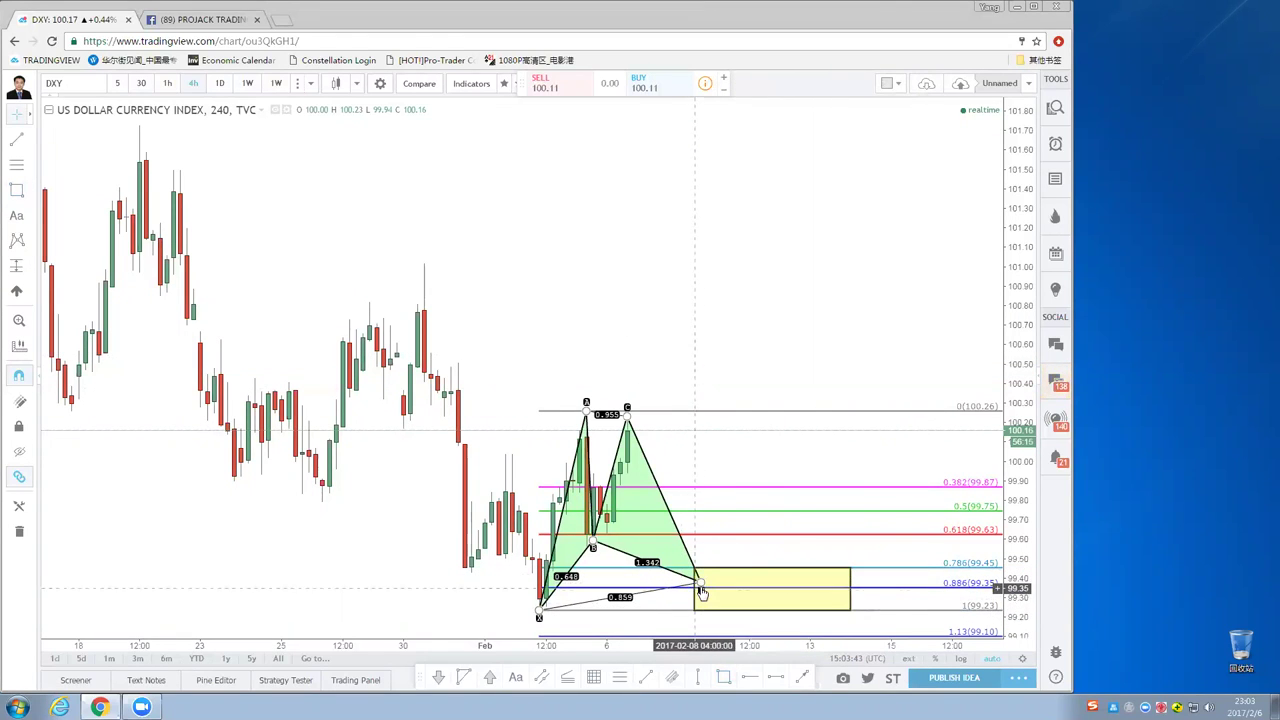
{"action": "left_click", "coordinate": [699, 588]}
{"action": "left_click_drag", "start_coordinate": [699, 588], "coordinate": [700, 578]}
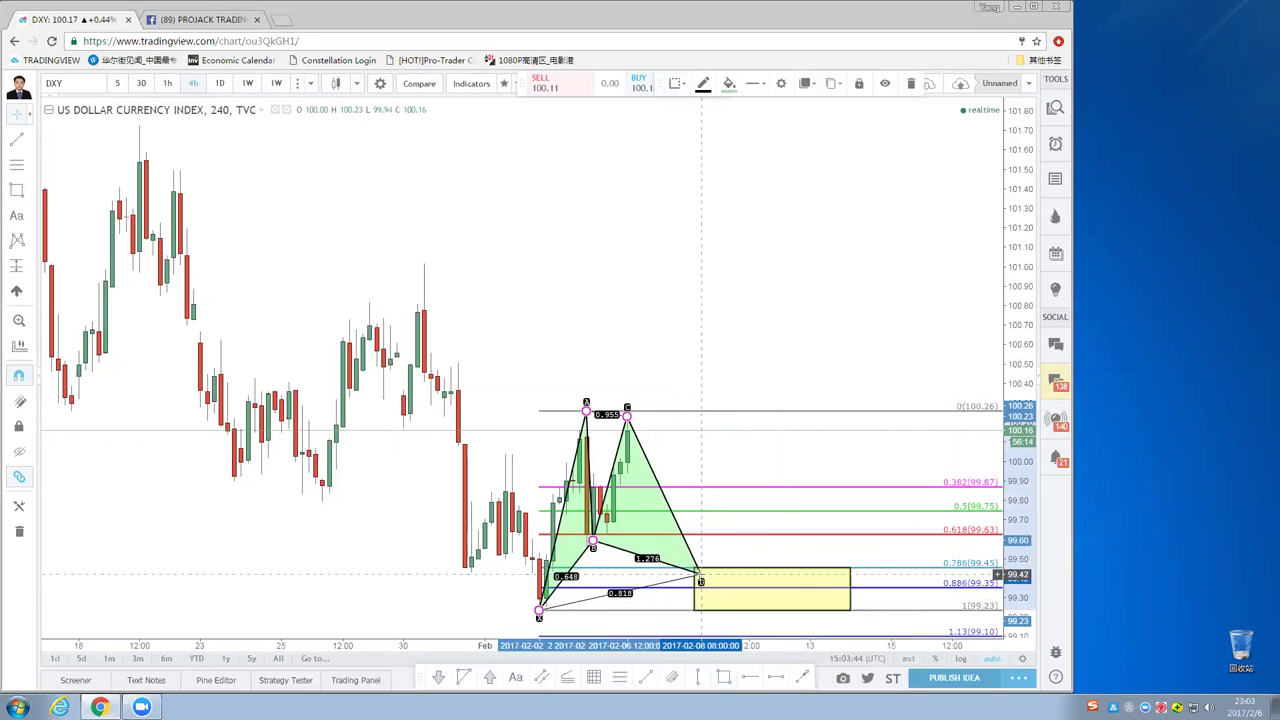
Draw a red arrow from about 99.41 beside point D up to about 99.86, near the 0.382 retracement level.
{"action": "left_click", "coordinate": [28, 140]}
{"action": "left_click", "coordinate": [78, 140]}
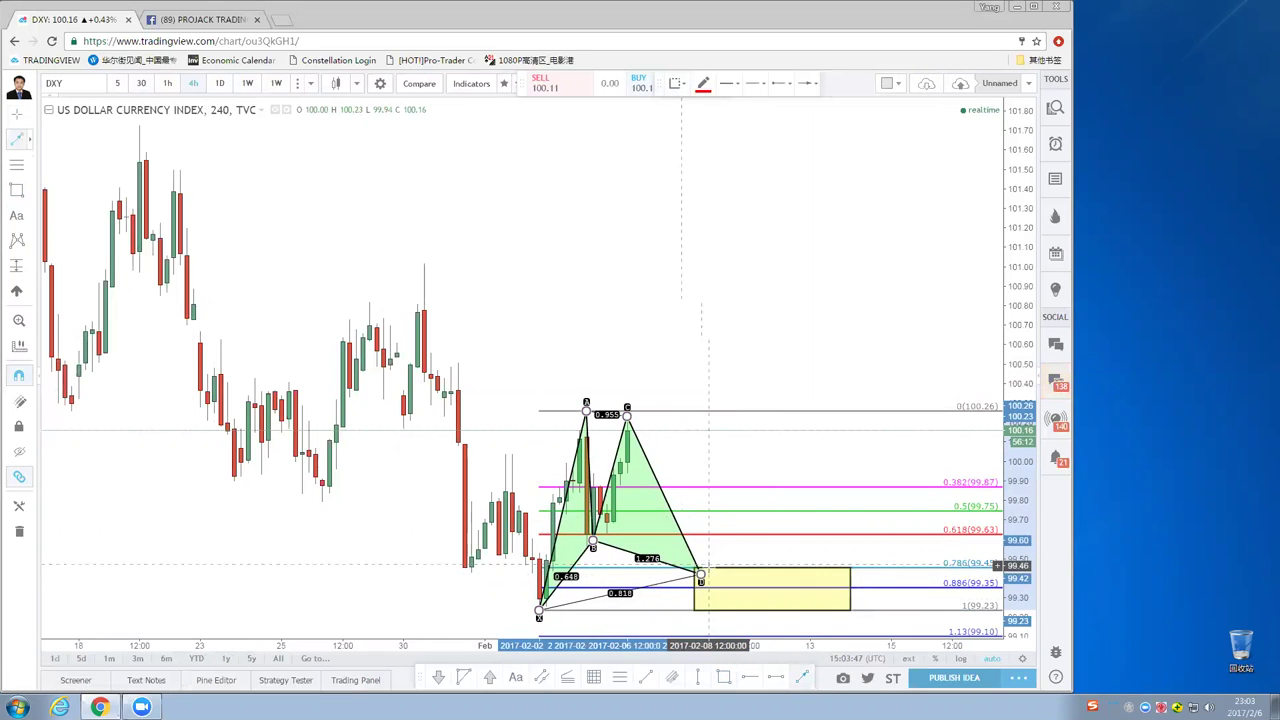
{"action": "left_click", "coordinate": [708, 577]}
{"action": "left_click", "coordinate": [755, 490]}
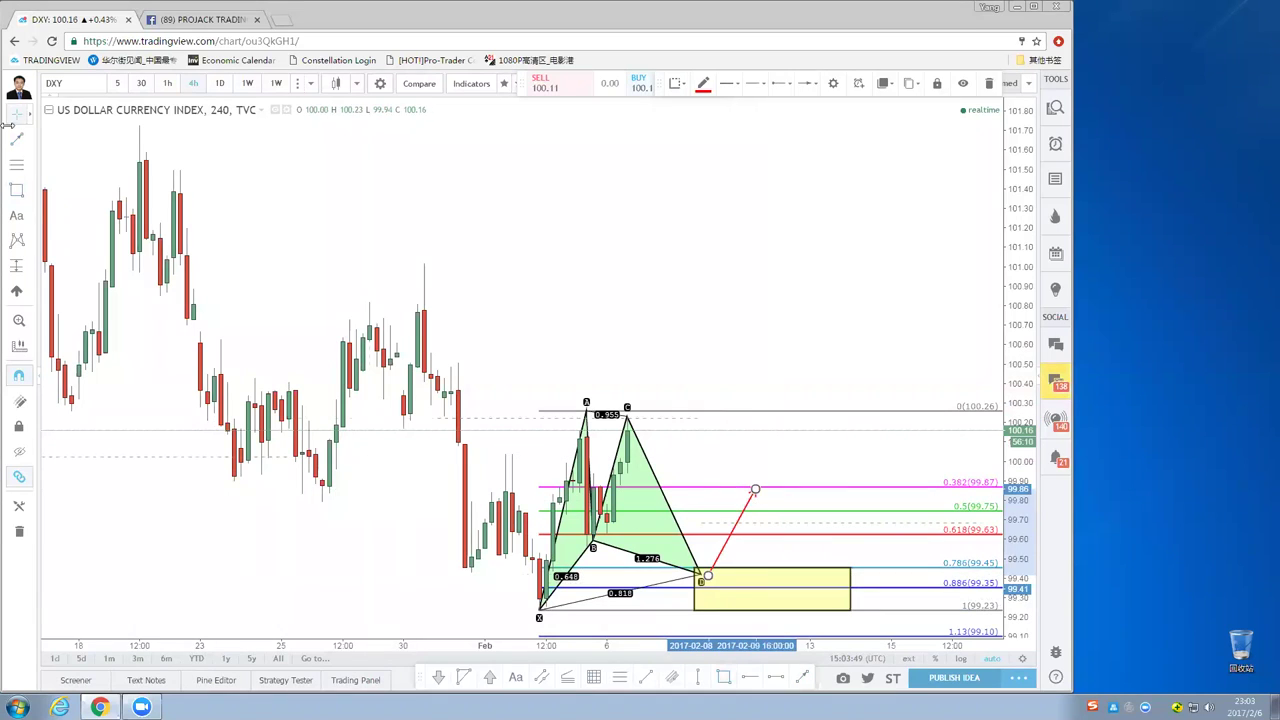
Draw a red arrow from about 99.79 up to about 100.25, near the 0 retracement level.
{"action": "left_click", "coordinate": [16, 140]}
{"action": "left_click", "coordinate": [788, 502]}
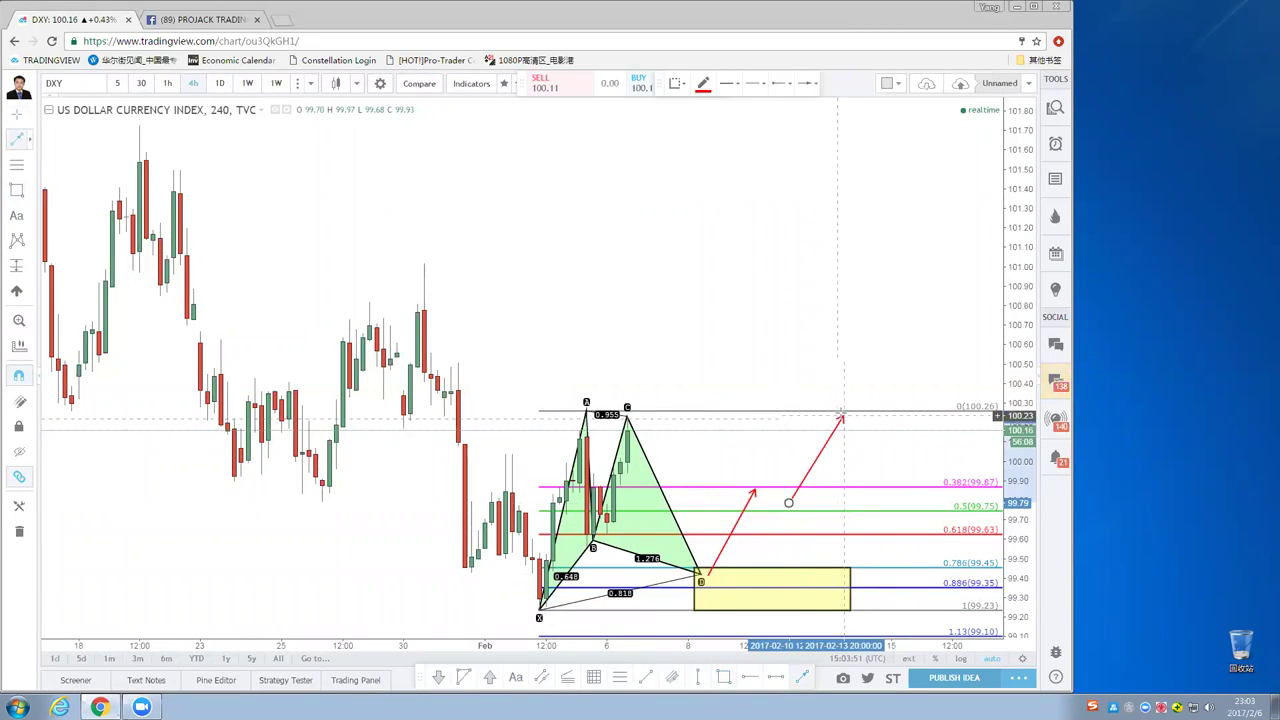
{"action": "left_click", "coordinate": [843, 412]}
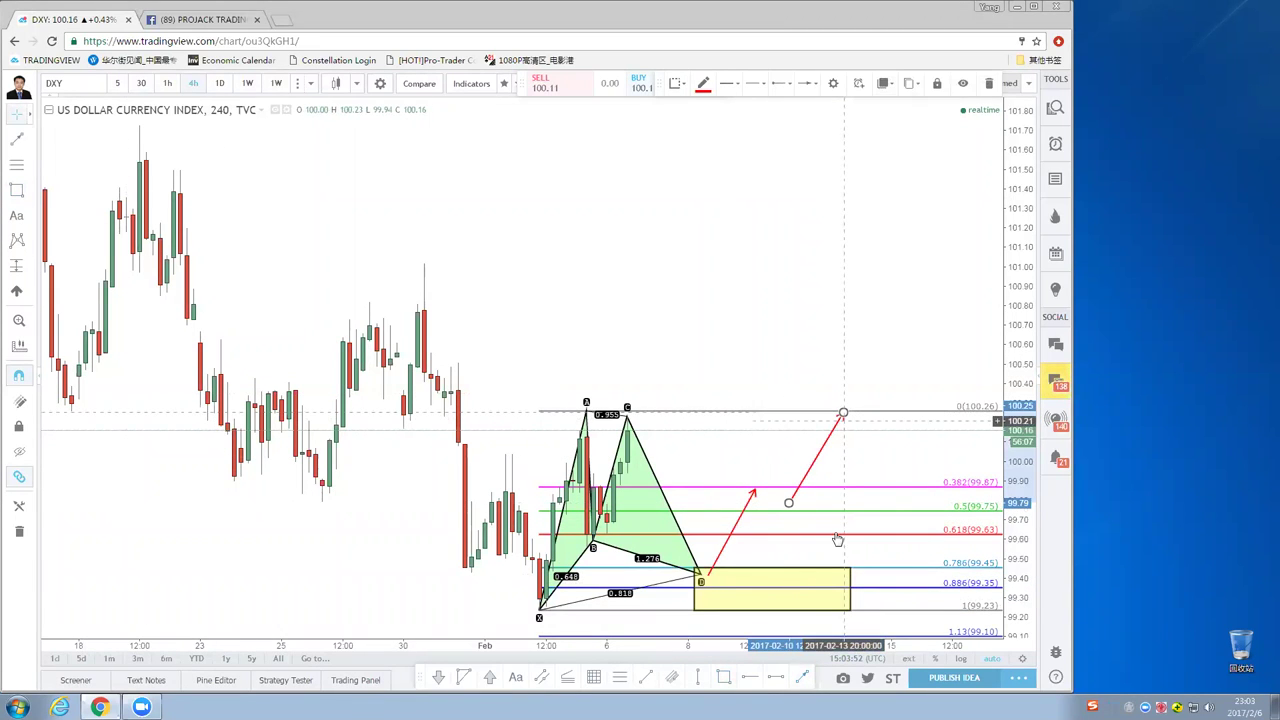
Draw another red arrow from about 100.23 on 14 February up to about 100.96 on 16 February.
{"action": "left_click", "coordinate": [16, 140]}
{"action": "left_click", "coordinate": [877, 416]}
{"action": "left_click", "coordinate": [958, 273]}
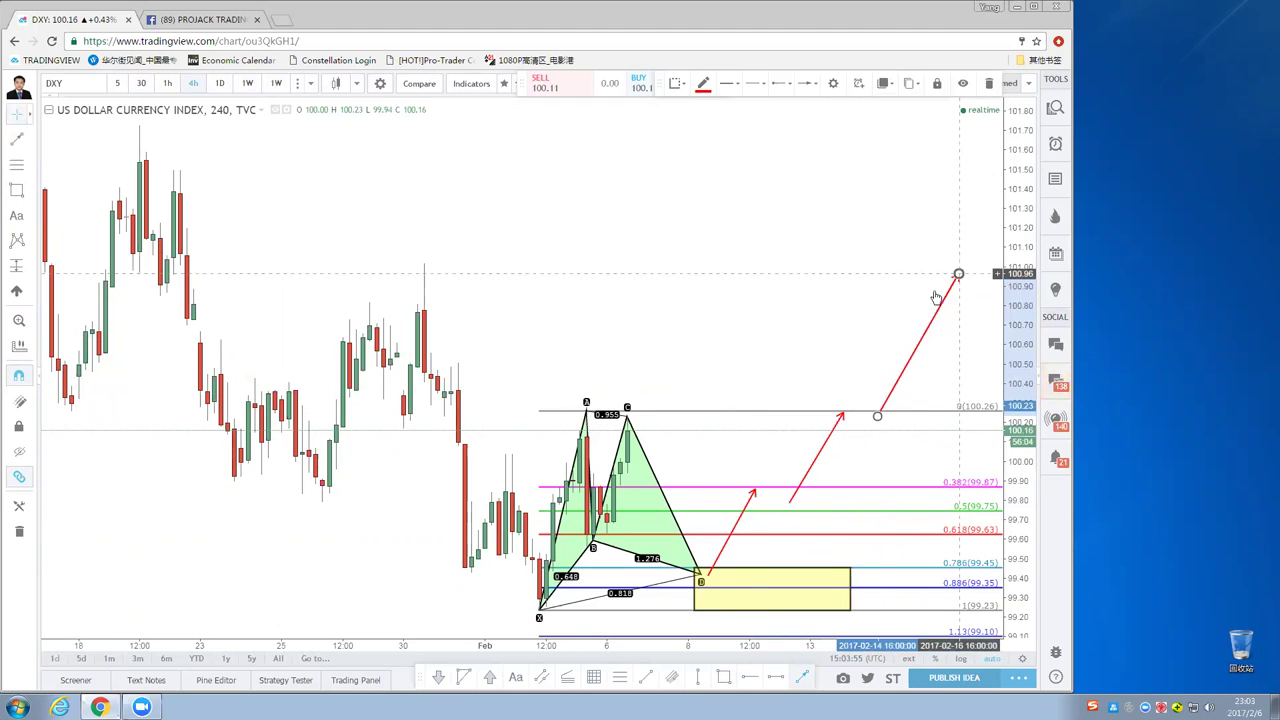
{"action": "scroll", "coordinate": [871, 314], "scroll_direction": "down", "scroll_amount": 3}
{"action": "right_click", "coordinate": [870, 330]}
{"action": "left_click", "coordinate": [823, 337]}
Draw a blue descending trend line from the 103.82 high on 3 January along the falling highs, past point C, to about 99.25.
{"action": "scroll", "coordinate": [780, 344], "scroll_direction": "down", "scroll_amount": 2}
{"action": "scroll", "coordinate": [750, 390], "scroll_direction": "up", "scroll_amount": 1}
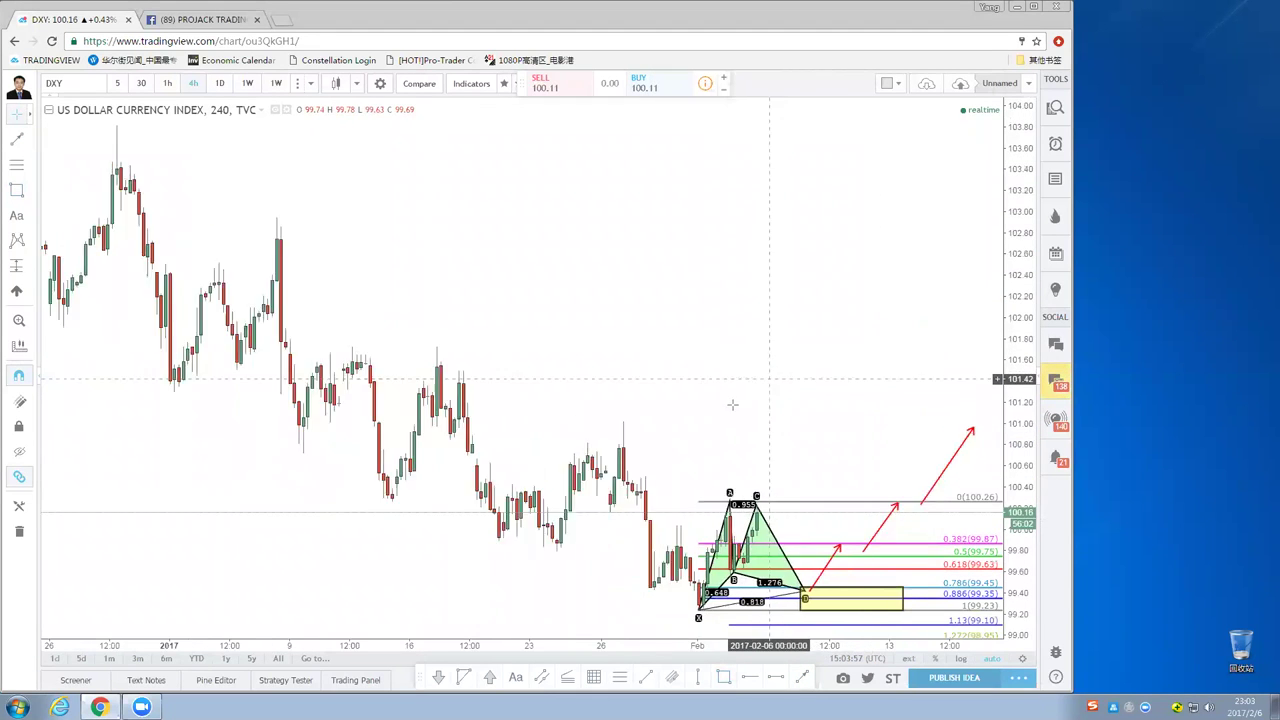
{"action": "scroll", "coordinate": [732, 404], "scroll_direction": "up", "scroll_amount": 3}
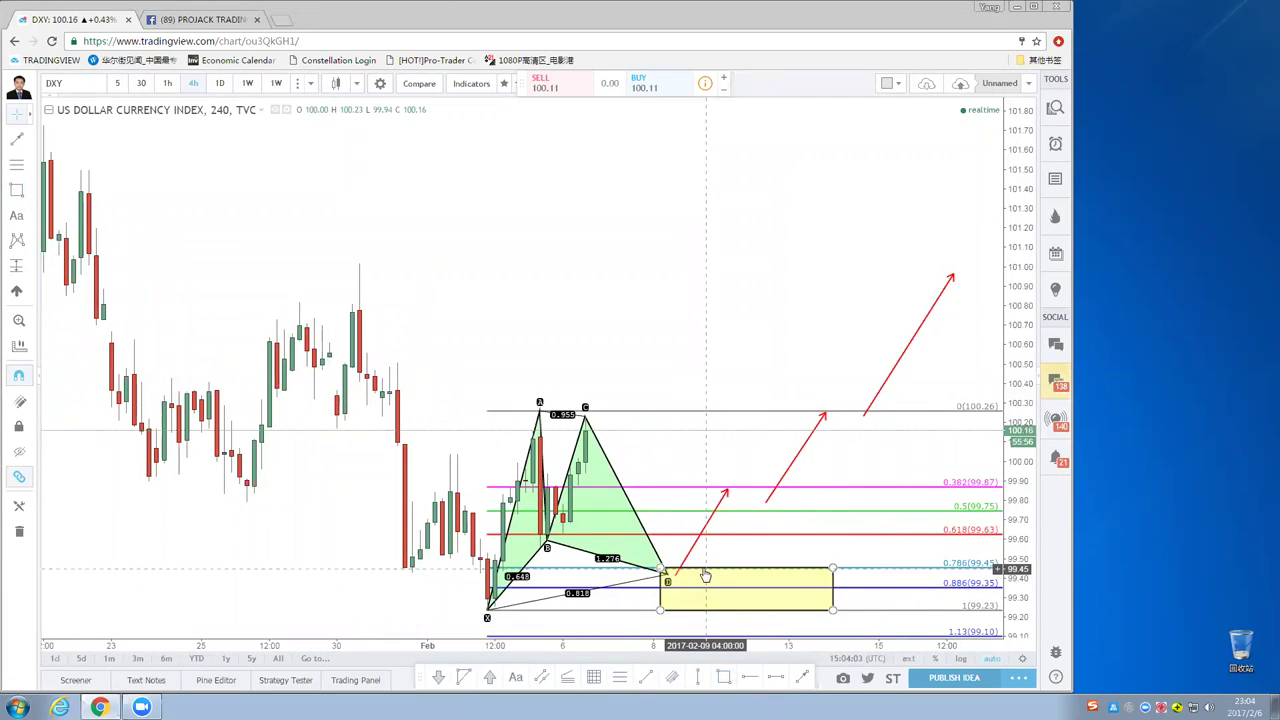
{"action": "scroll", "coordinate": [705, 576], "scroll_direction": "down", "scroll_amount": 5}
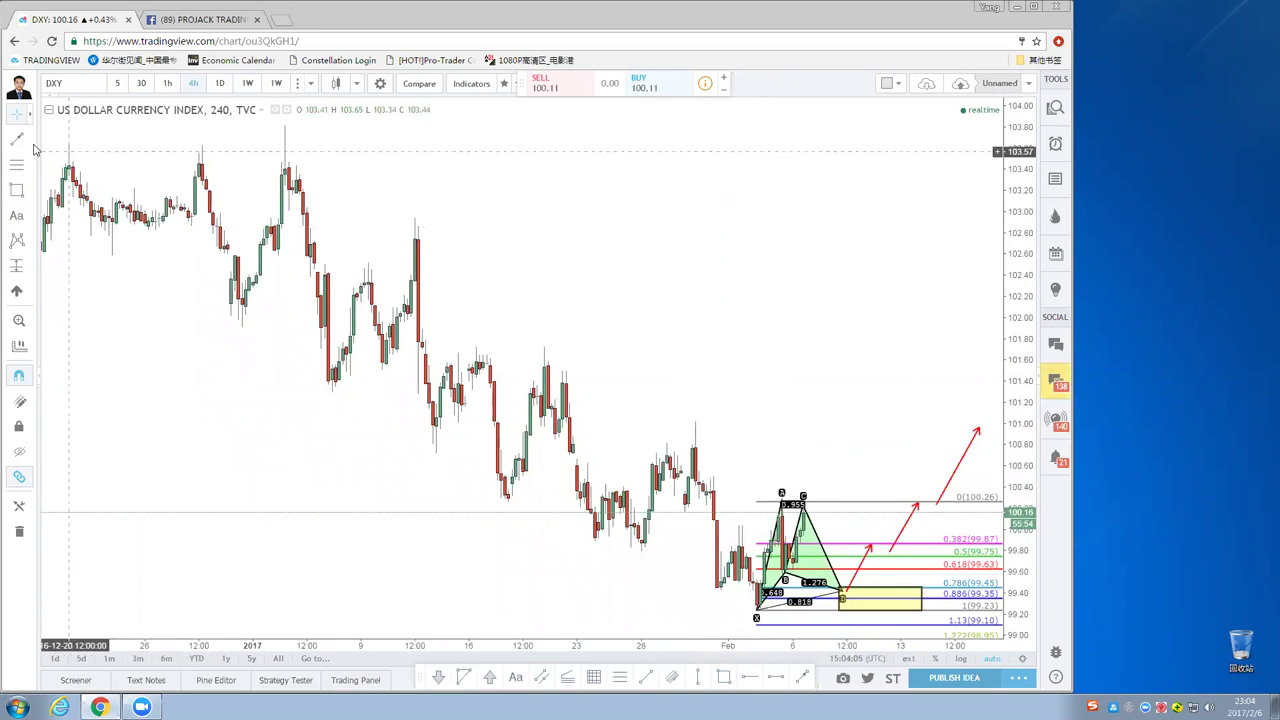
{"action": "left_click", "coordinate": [27, 139]}
{"action": "left_click", "coordinate": [75, 139]}
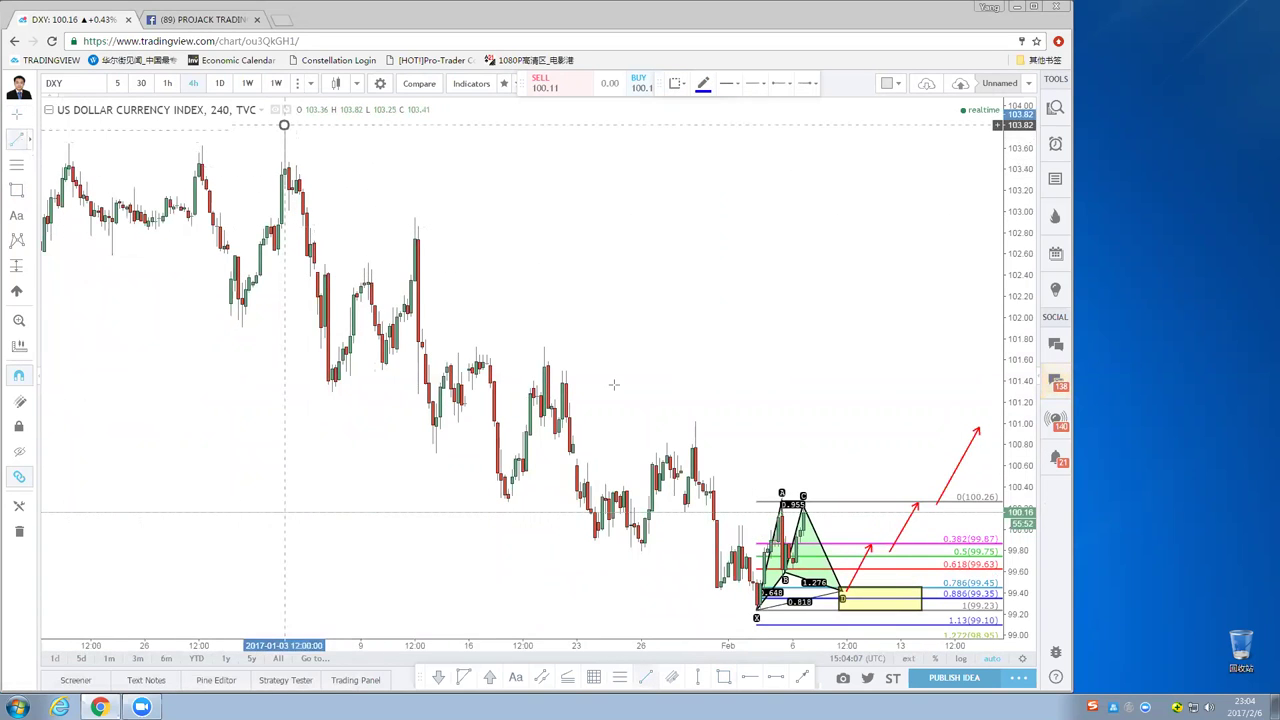
{"action": "left_click", "coordinate": [284, 126]}
{"action": "left_click", "coordinate": [950, 608]}
{"action": "right_click", "coordinate": [870, 443]}
{"action": "left_click_drag", "start_coordinate": [823, 411], "coordinate": [758, 420]}
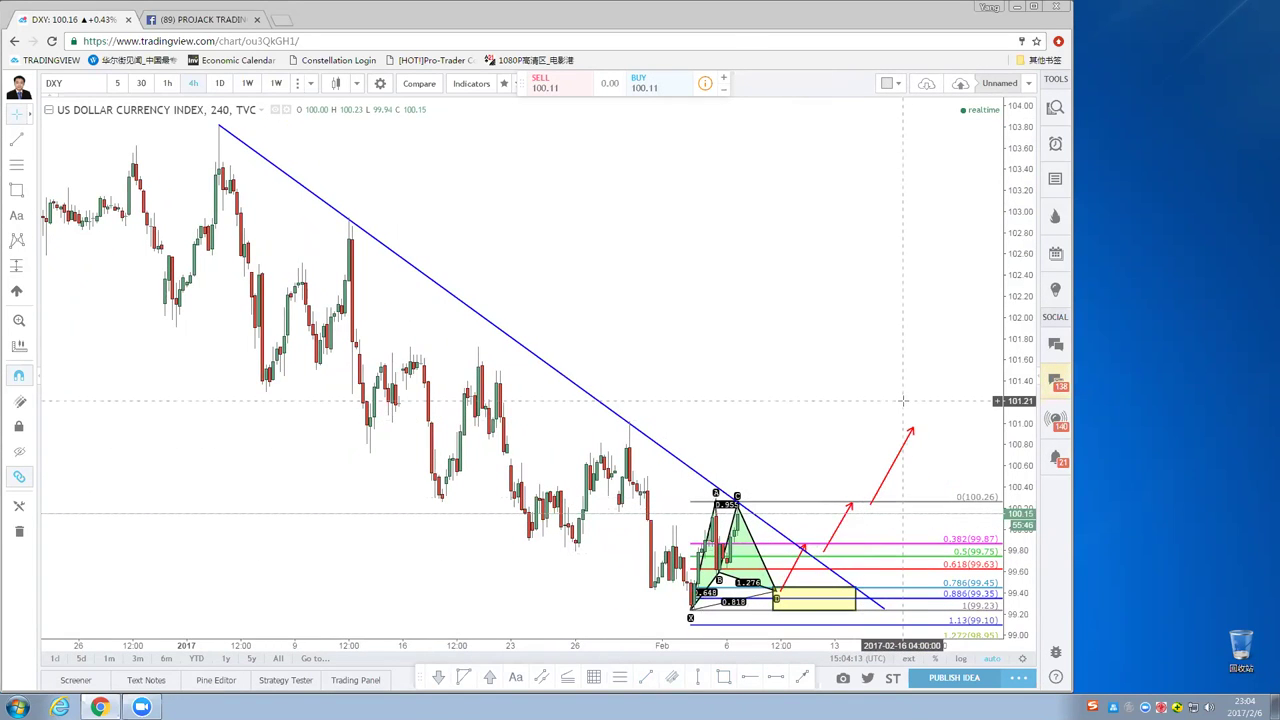
Draw a wide rectangle support zone between about 99.22 and 98.97, spanning 14 November 2016 to 27 February 2017.
{"action": "scroll", "coordinate": [902, 398], "scroll_direction": "up", "scroll_amount": 5}
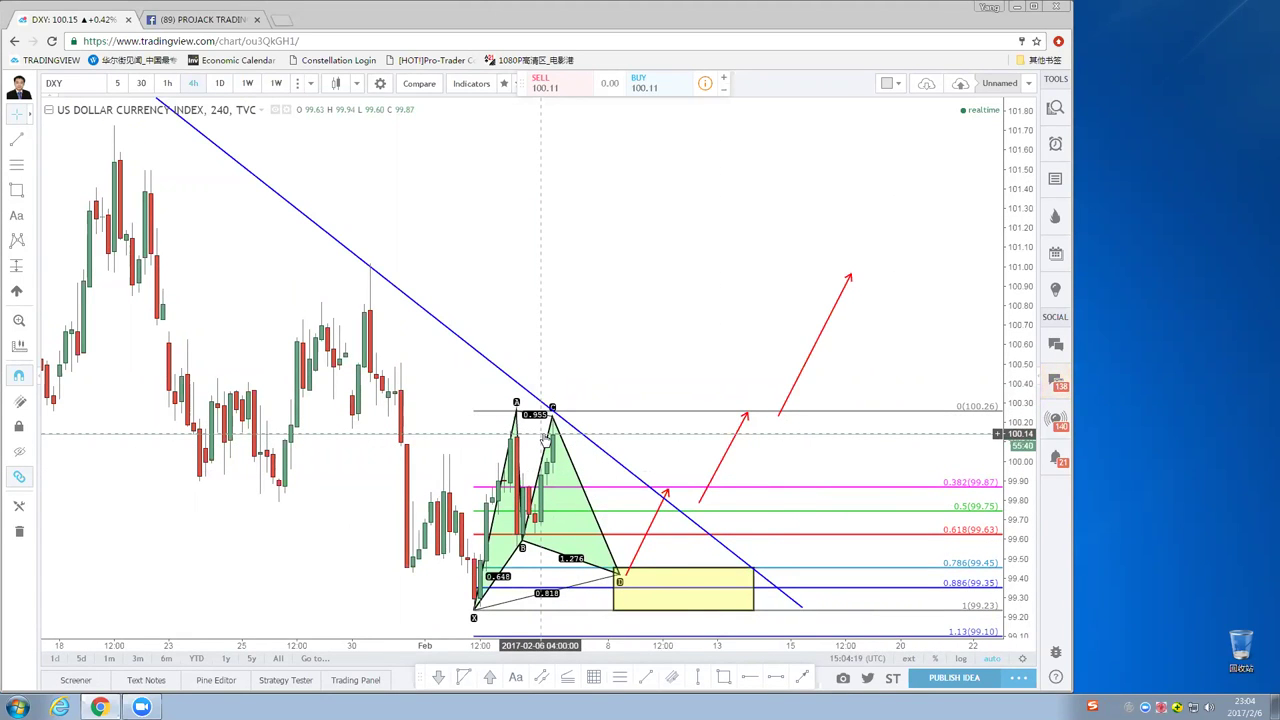
{"action": "scroll", "coordinate": [546, 437], "scroll_direction": "down", "scroll_amount": 5}
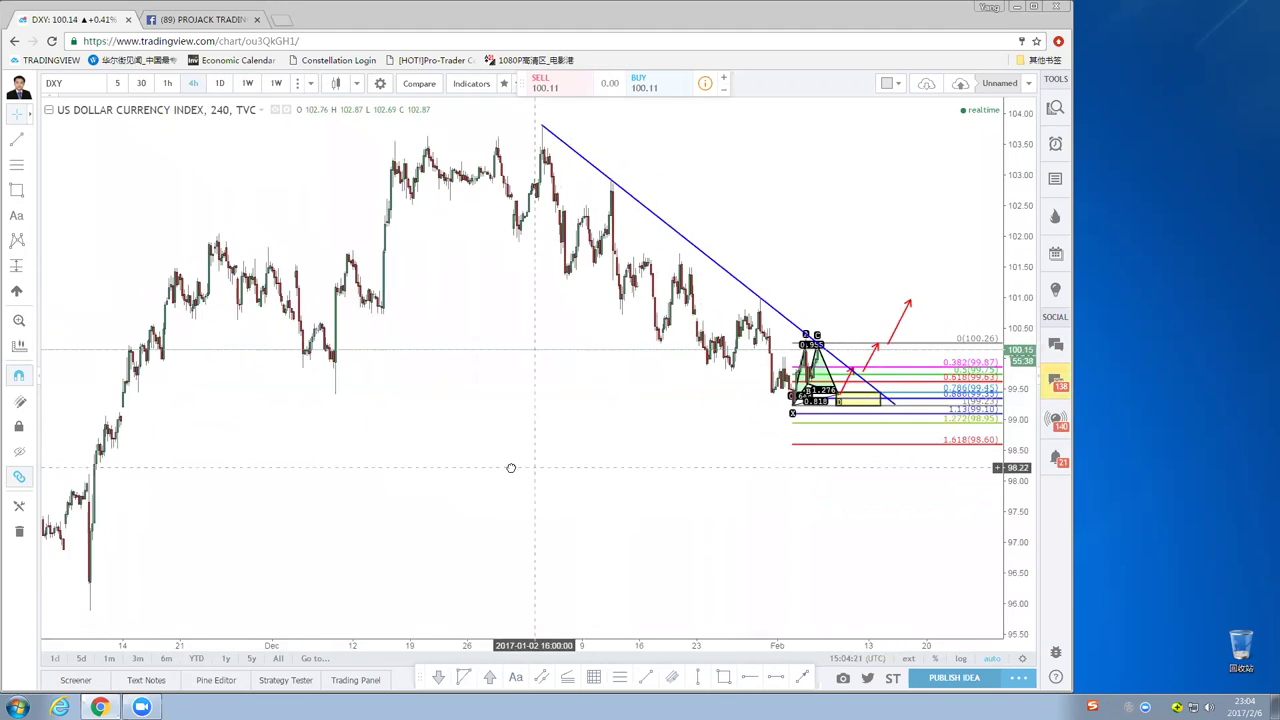
{"action": "left_click_drag", "start_coordinate": [510, 468], "coordinate": [490, 467]}
{"action": "key", "text": "alt+shift+r"}
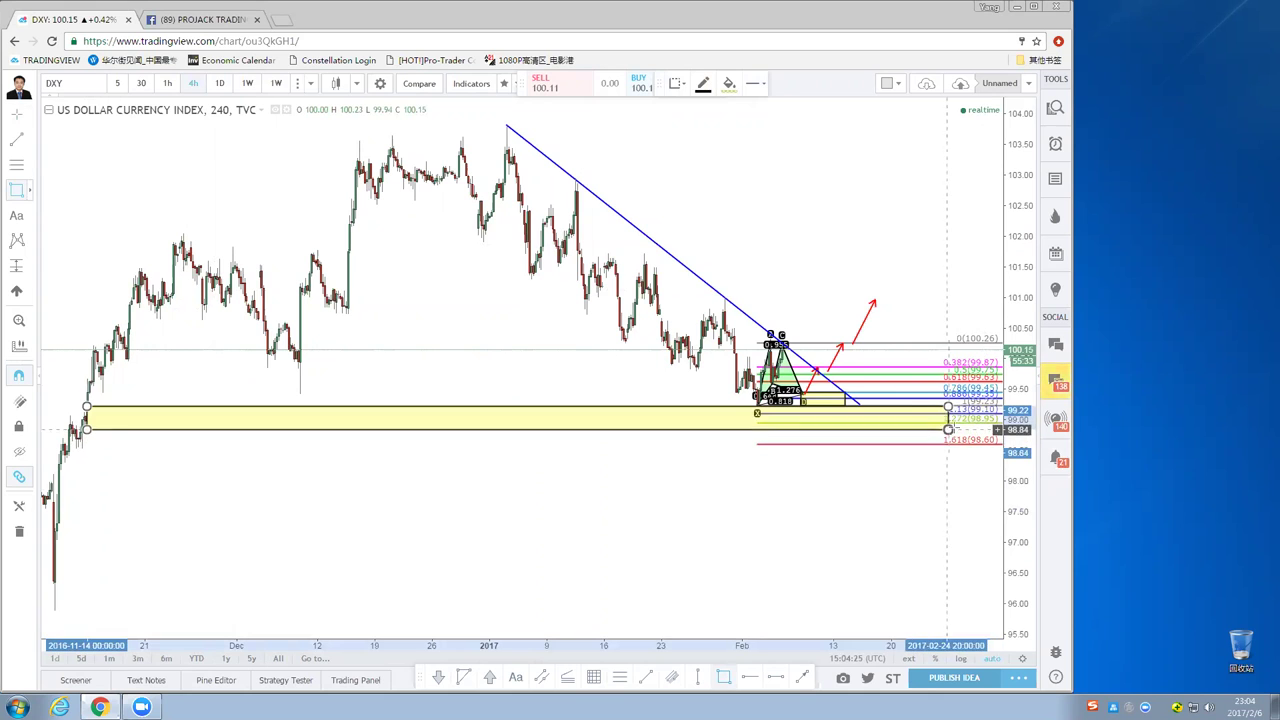
{"action": "left_click", "coordinate": [953, 420]}
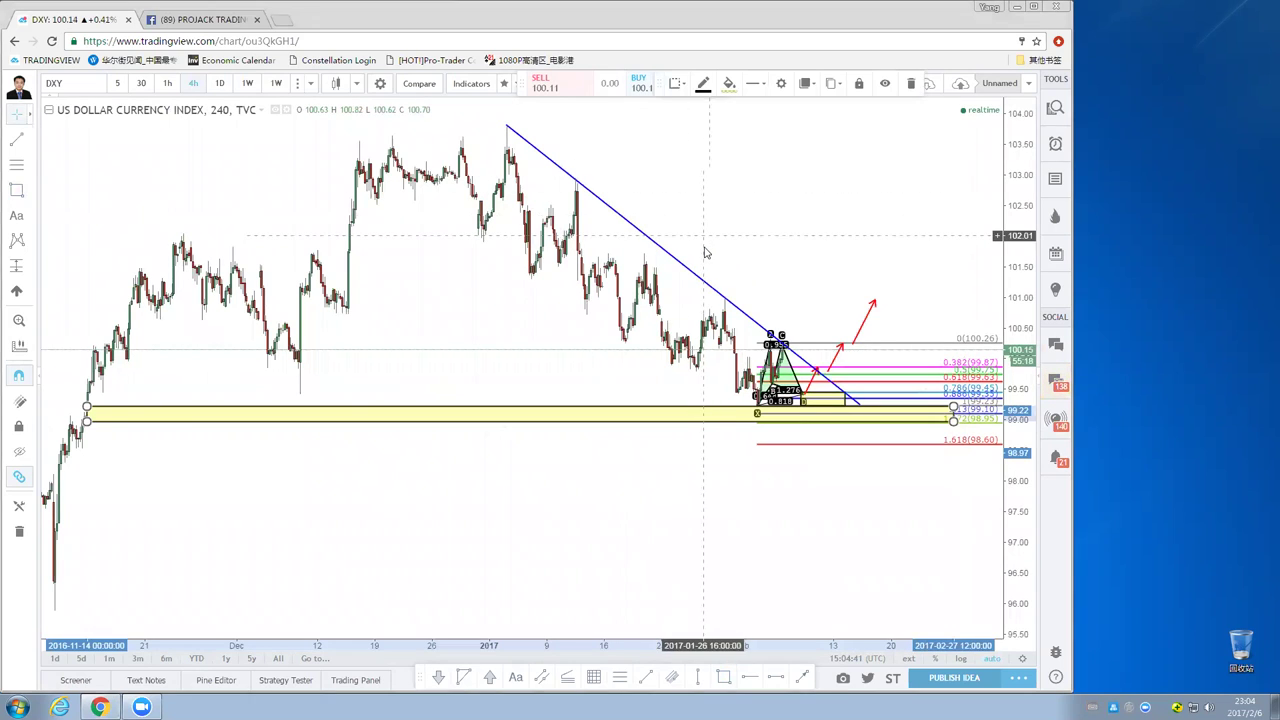
{"action": "left_click", "coordinate": [810, 270]}
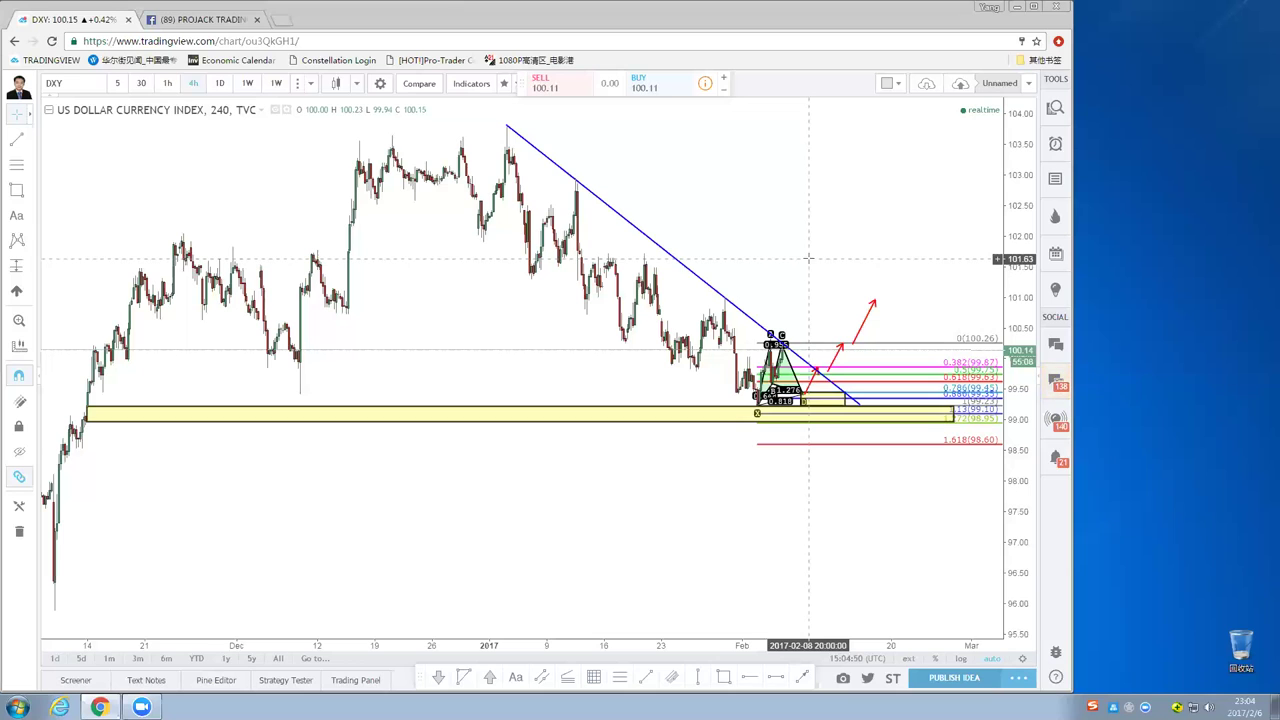
Switch the chart to EURUSD and remove its existing zone and projection drawings.
{"action": "type", "text": "EURUSD"}
{"action": "key", "text": "Return"}
{"action": "scroll", "coordinate": [804, 312], "scroll_direction": "up", "scroll_amount": 3}
{"action": "left_click_drag", "start_coordinate": [680, 374], "coordinate": [838, 390]}
{"action": "scroll", "coordinate": [788, 383], "scroll_direction": "up", "scroll_amount": 2}
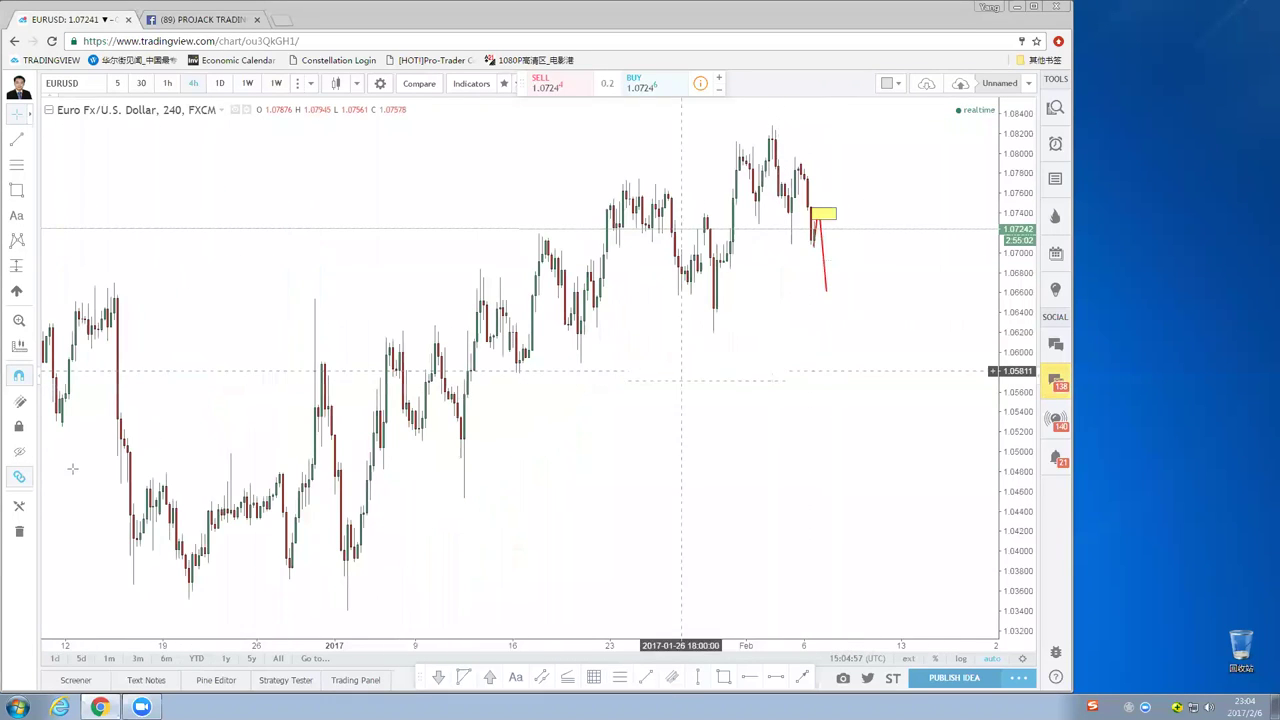
{"action": "scroll", "coordinate": [660, 363], "scroll_direction": "up", "scroll_amount": 5}
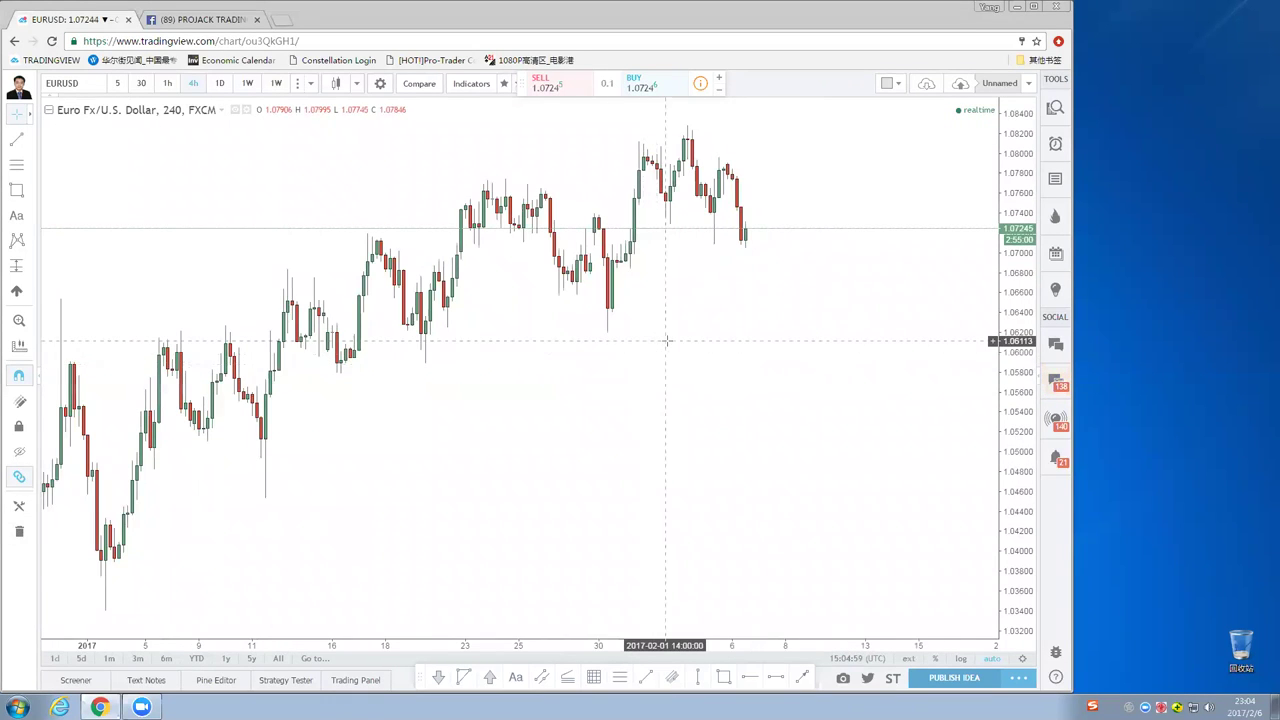
Draw a Fibonacci retracement from the early February high at 1.08288 down to the low at 1.07091.
{"action": "scroll", "coordinate": [567, 318], "scroll_direction": "up", "scroll_amount": 1}
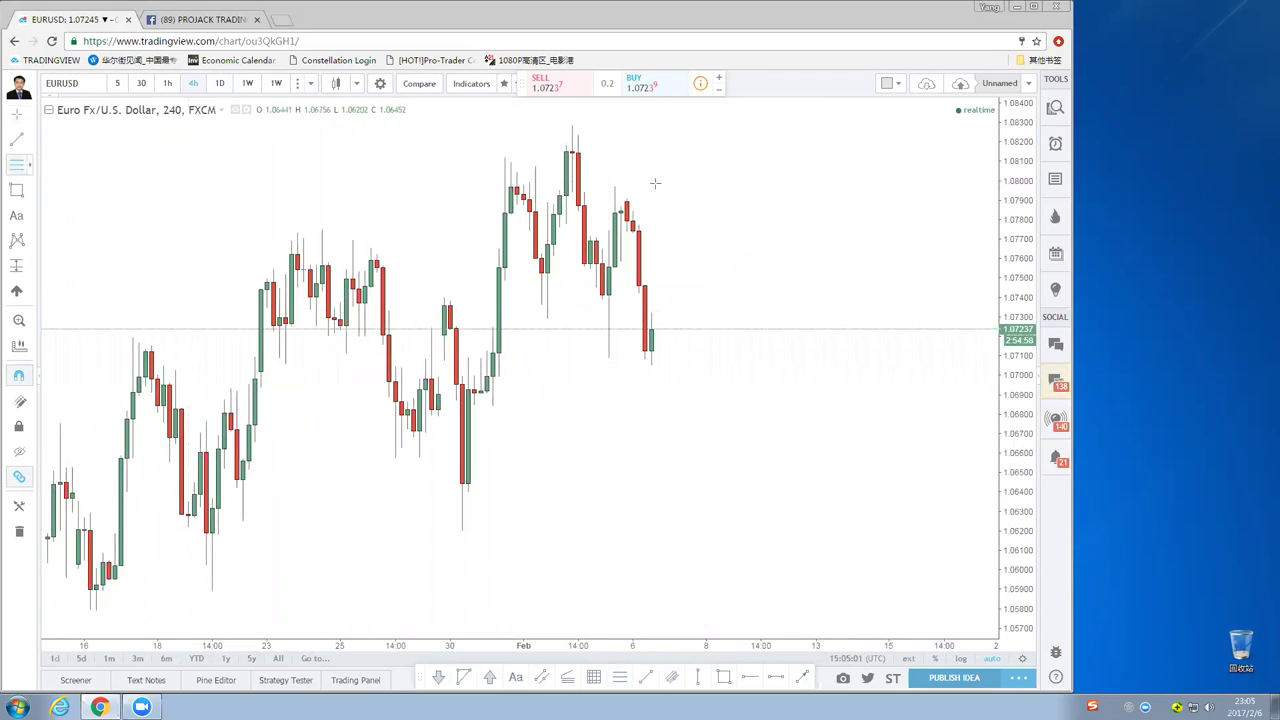
{"action": "left_click", "coordinate": [571, 125]}
{"action": "left_click", "coordinate": [608, 358]}
{"action": "right_click", "coordinate": [634, 419]}
{"action": "left_click", "coordinate": [909, 420]}
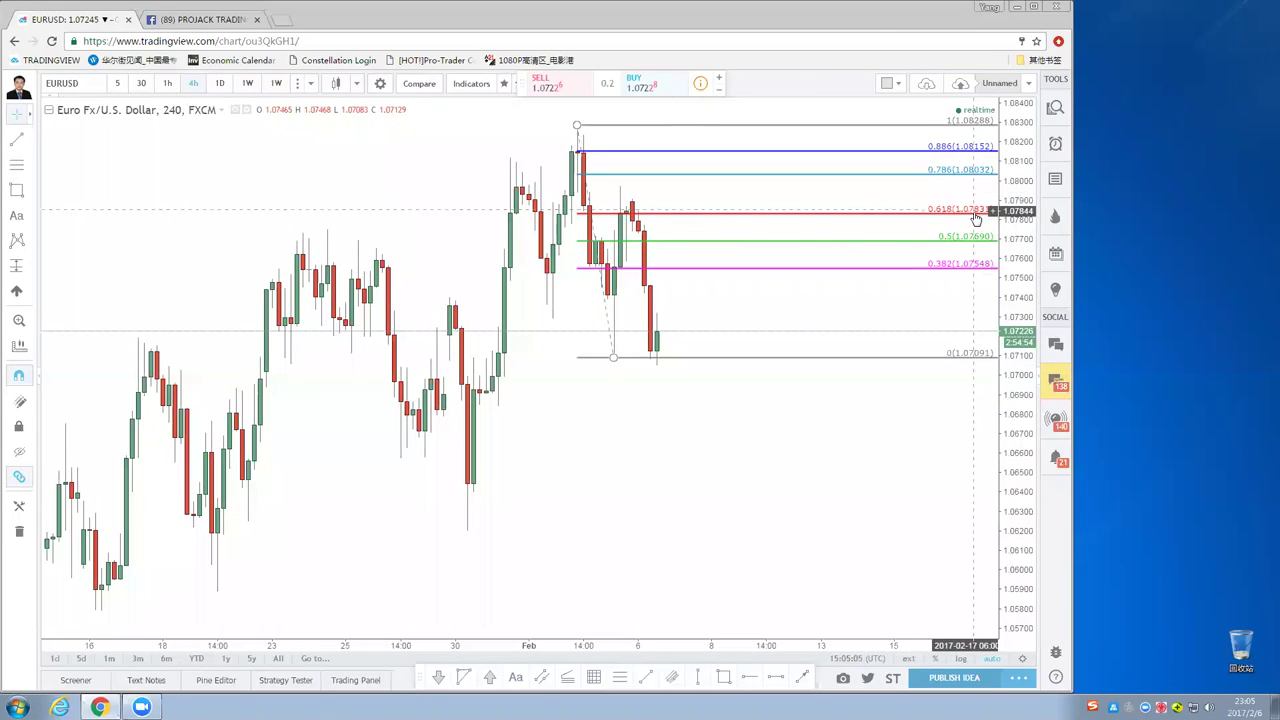
Draw a rectangle zone just above the 0.618 retracement, between about 1.07928 and 1.07838, spanning 2 to 7 February.
{"action": "left_click", "coordinate": [16, 191]}
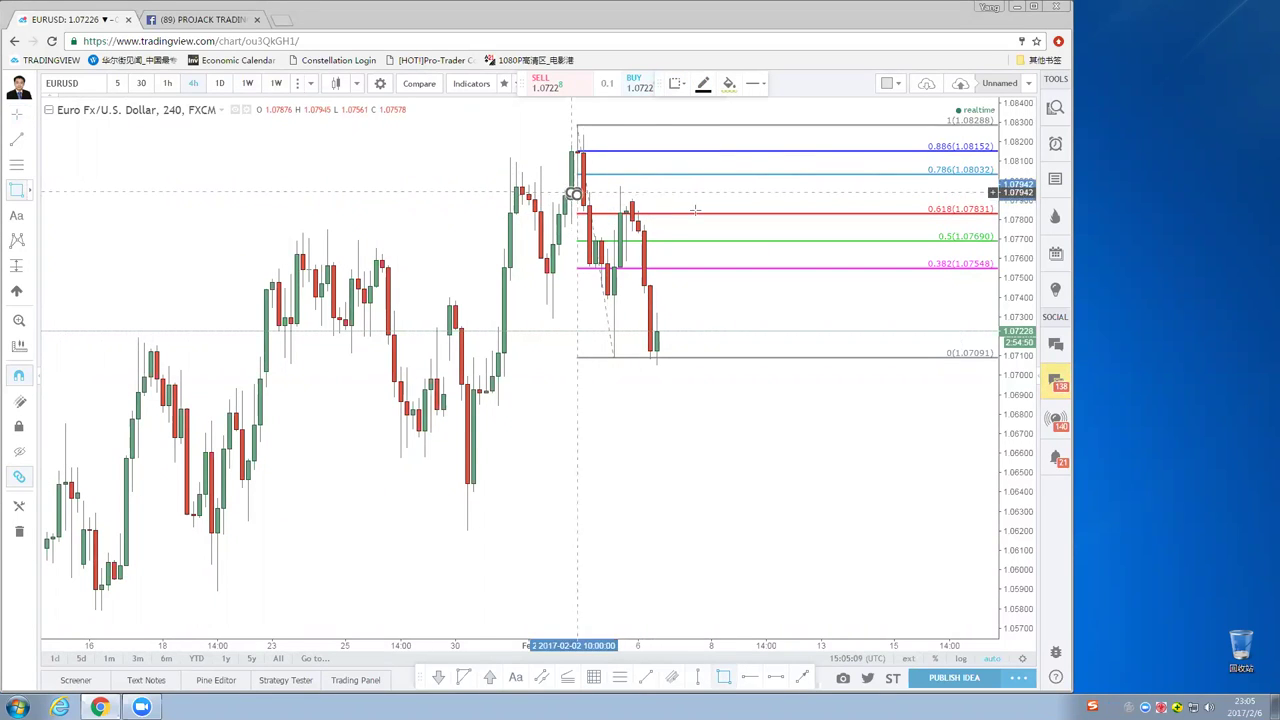
{"action": "left_click_drag", "start_coordinate": [569, 195], "coordinate": [698, 211]}
Open the published idea "EURUSD break Support Trend Line+0.618 PULL BACK" and play its chart forward to review the later price action.
{"action": "left_click", "coordinate": [1053, 290]}
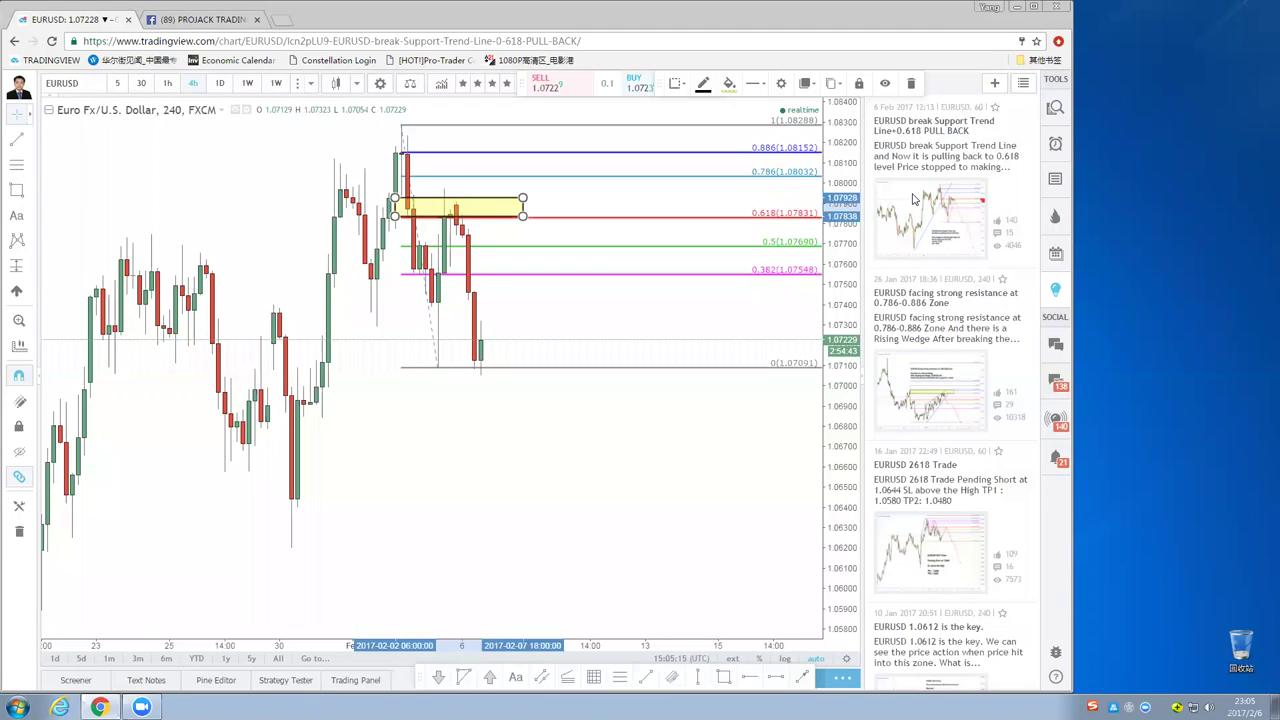
{"action": "left_click", "coordinate": [912, 199]}
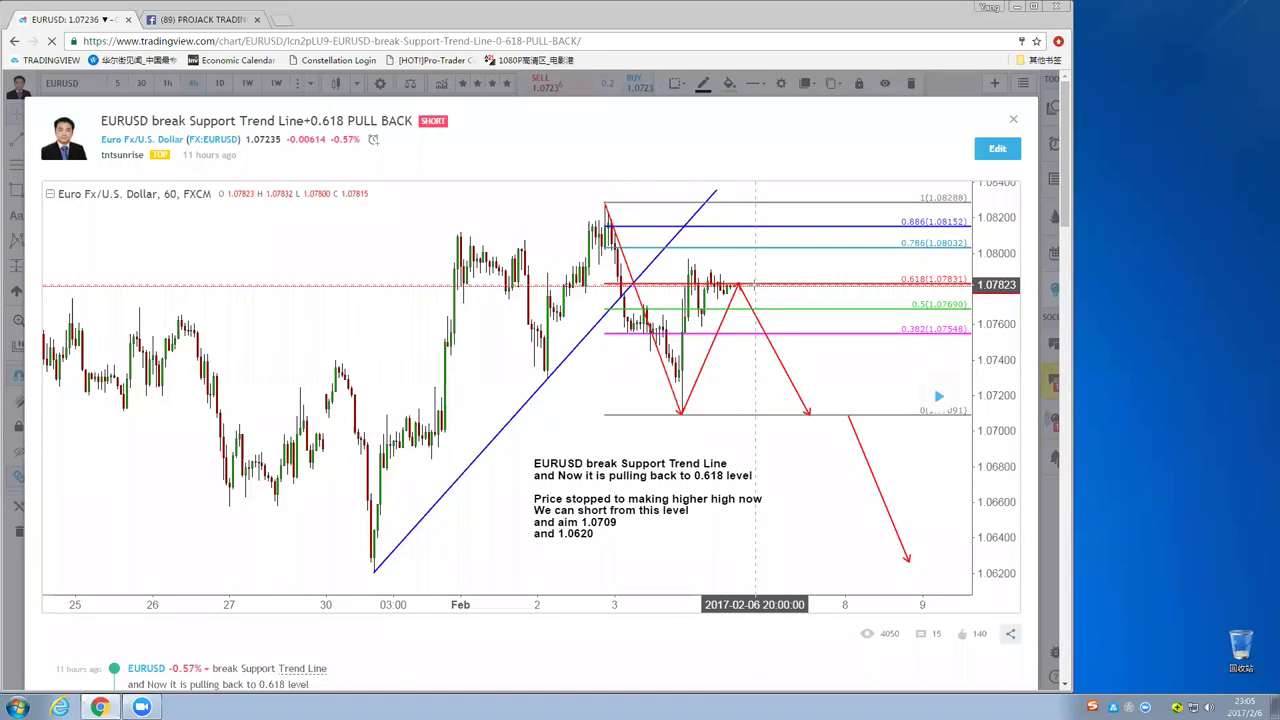
{"action": "left_click", "coordinate": [938, 396]}
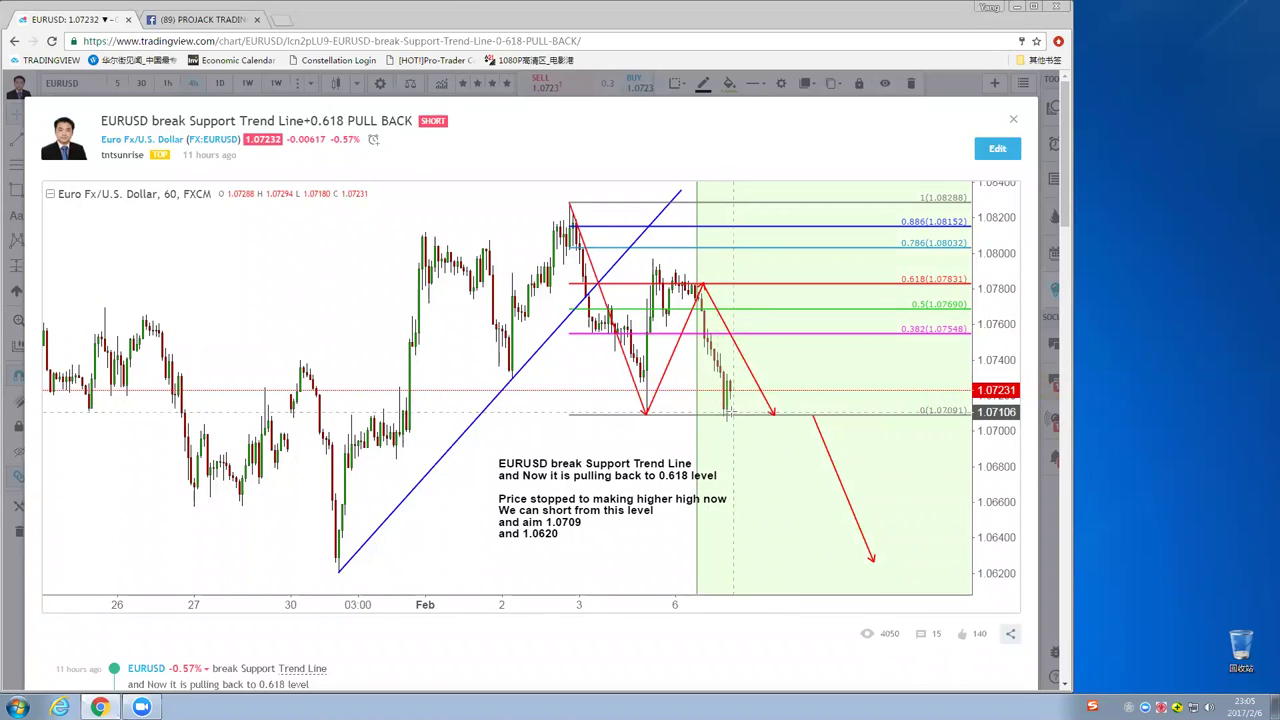
{"action": "scroll", "coordinate": [735, 408], "scroll_direction": "down", "scroll_amount": 2}
{"action": "scroll", "coordinate": [737, 408], "scroll_direction": "up", "scroll_amount": 2}
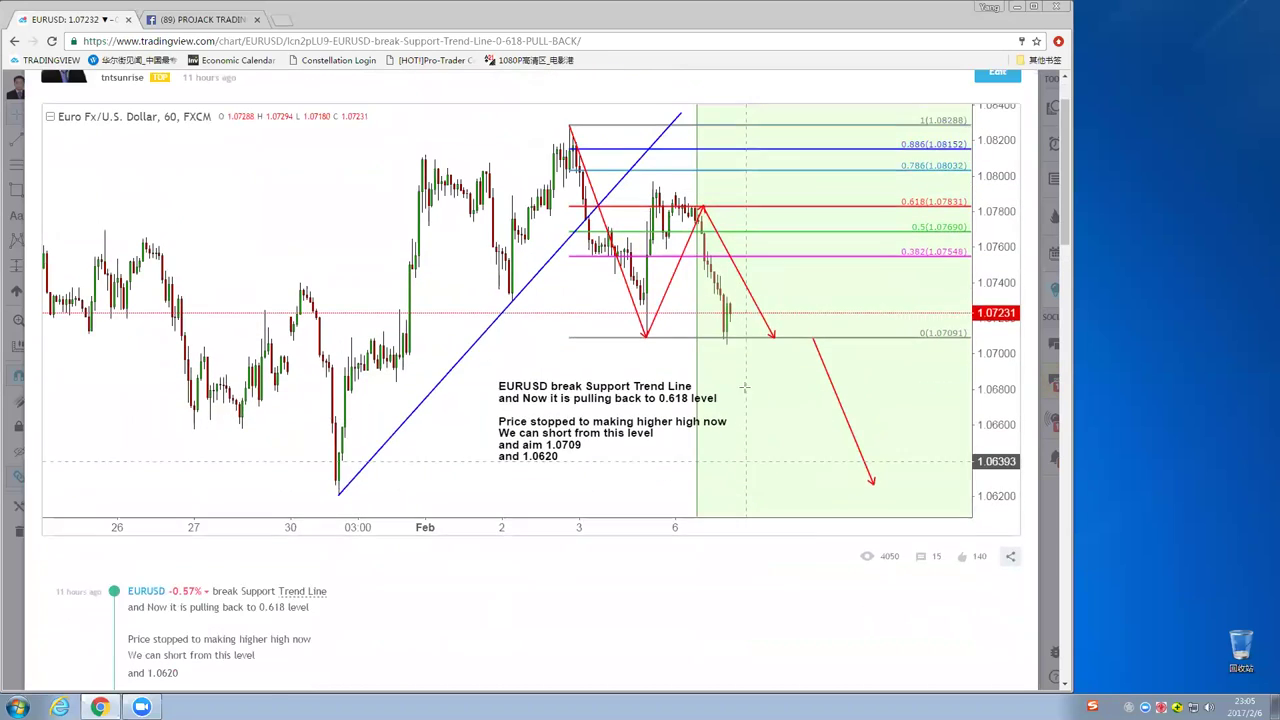